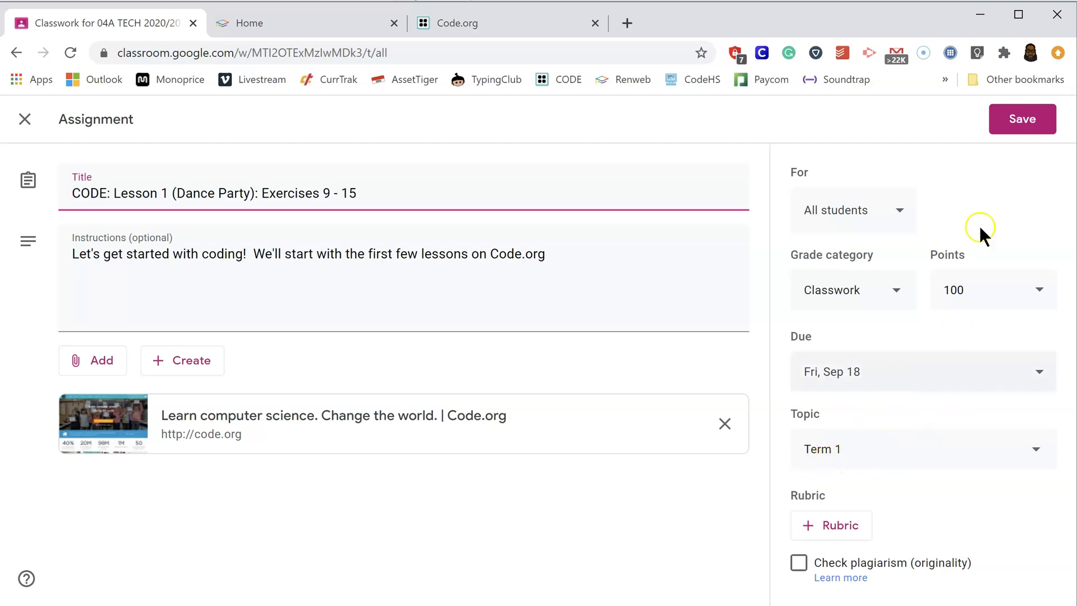
Save the edited assignment "CODE: Lesson 1 (Dance Party): Exercises 9 - 15" and return to the classwork list.
{"action": "left_click", "coordinate": [1027, 118]}
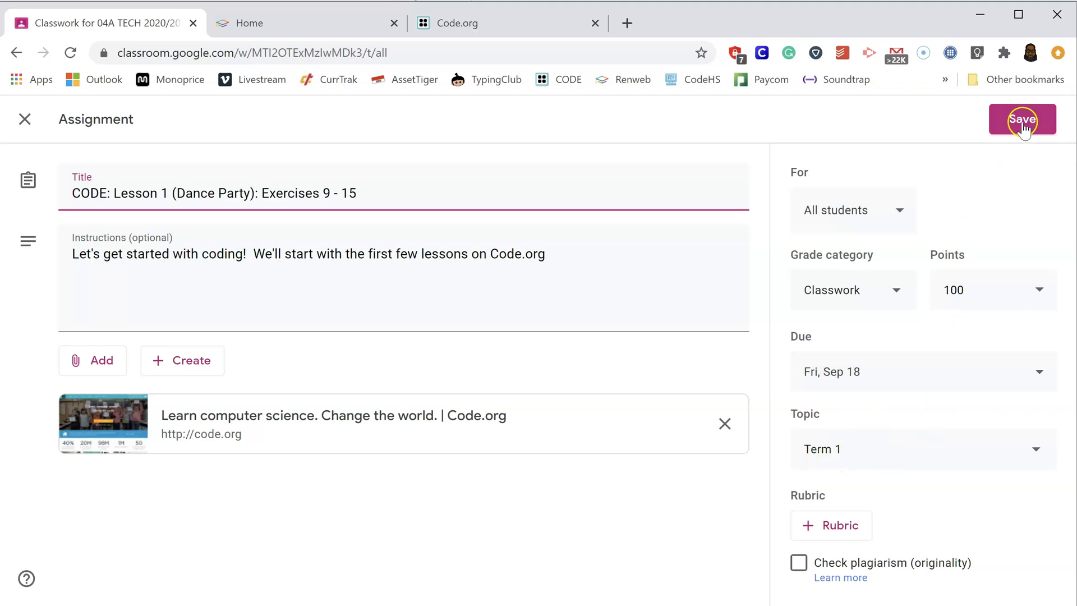
{"action": "left_click", "coordinate": [32, 118]}
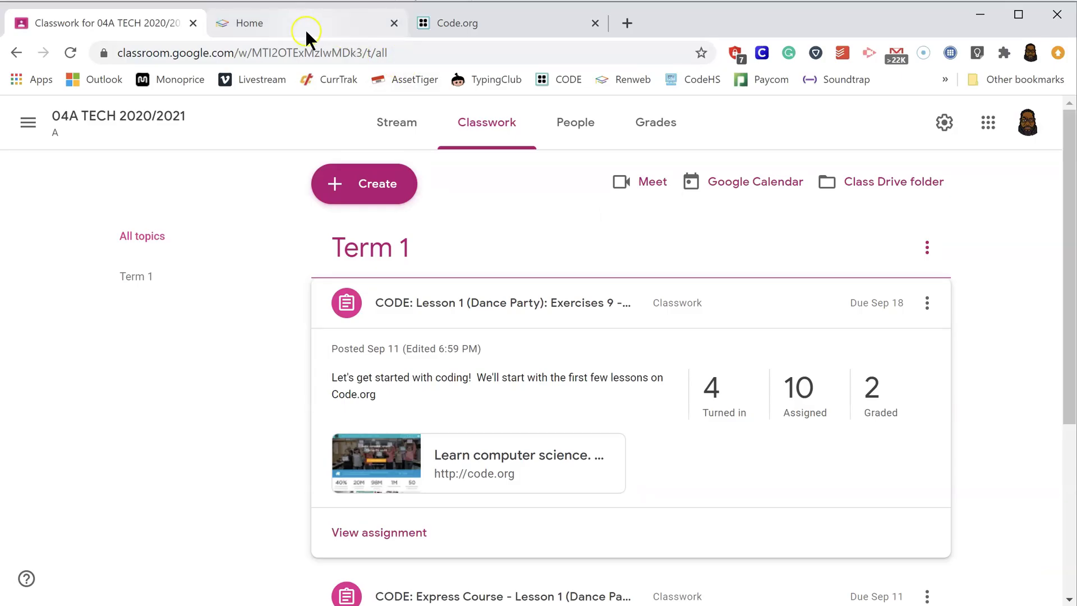
Switch to FACTS SIS, open its Classroom area limited to My Classes, and select the class 04 TECH - A.
{"action": "left_click", "coordinate": [305, 29]}
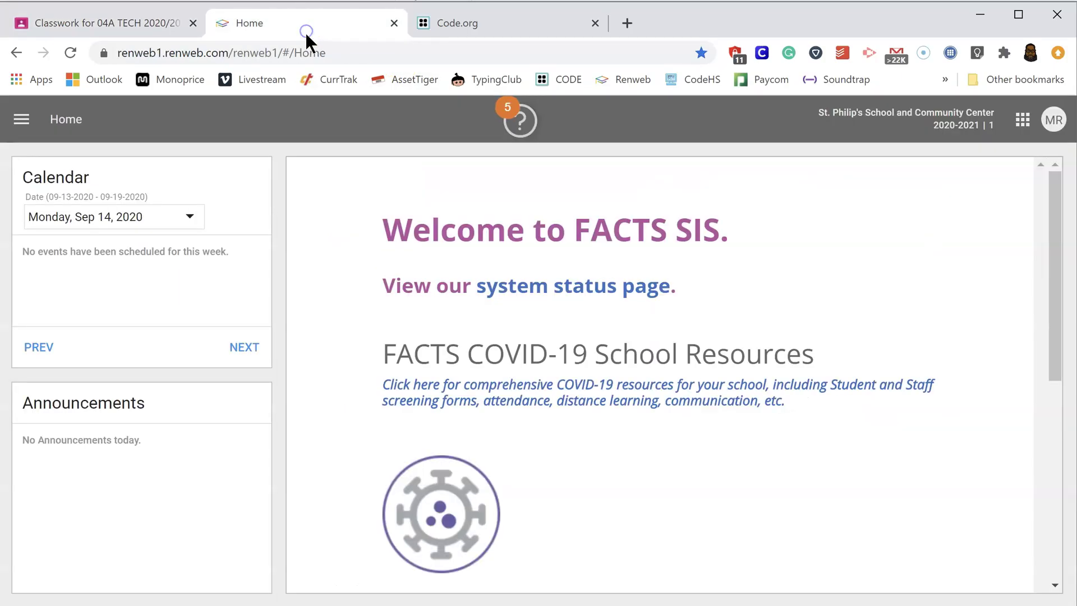
{"action": "left_click", "coordinate": [1023, 121]}
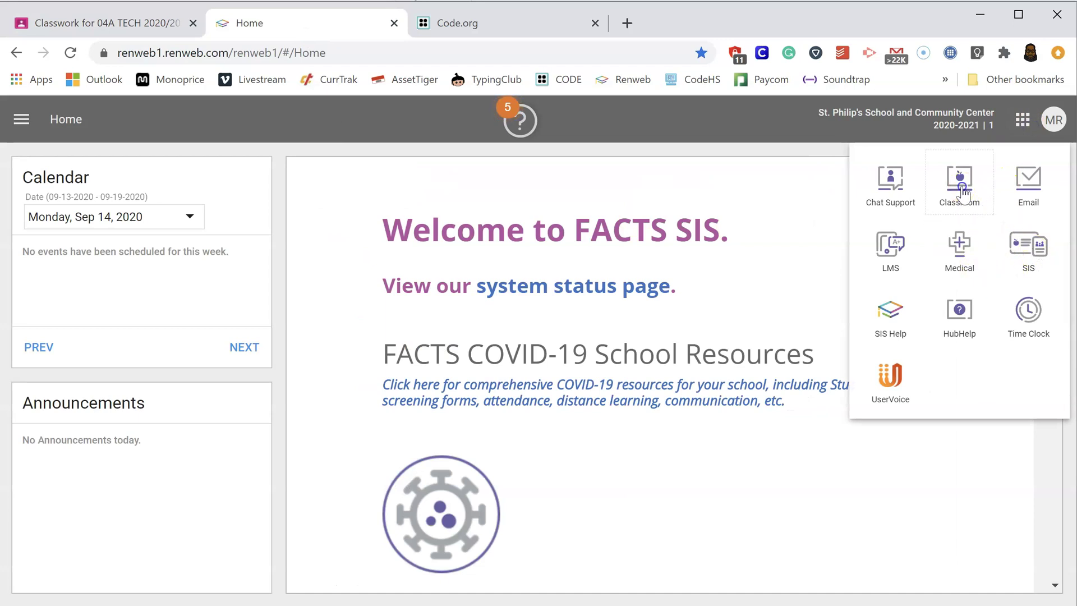
{"action": "left_click", "coordinate": [959, 181]}
{"action": "left_click", "coordinate": [11, 252]}
{"action": "scroll", "coordinate": [106, 387], "scroll_direction": "down", "scroll_amount": 5}
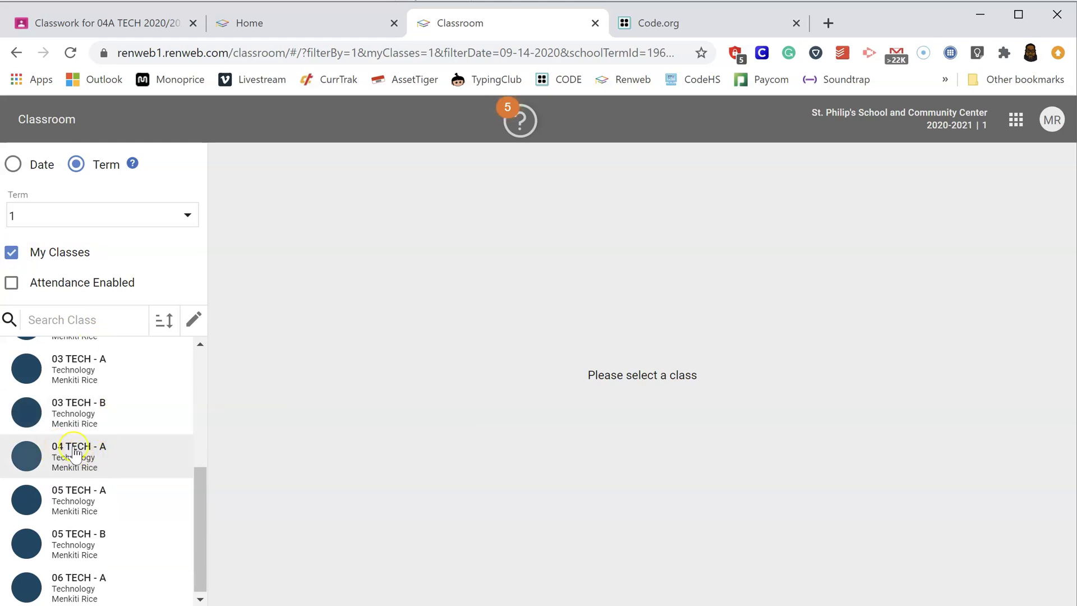
{"action": "left_click", "coordinate": [113, 448]}
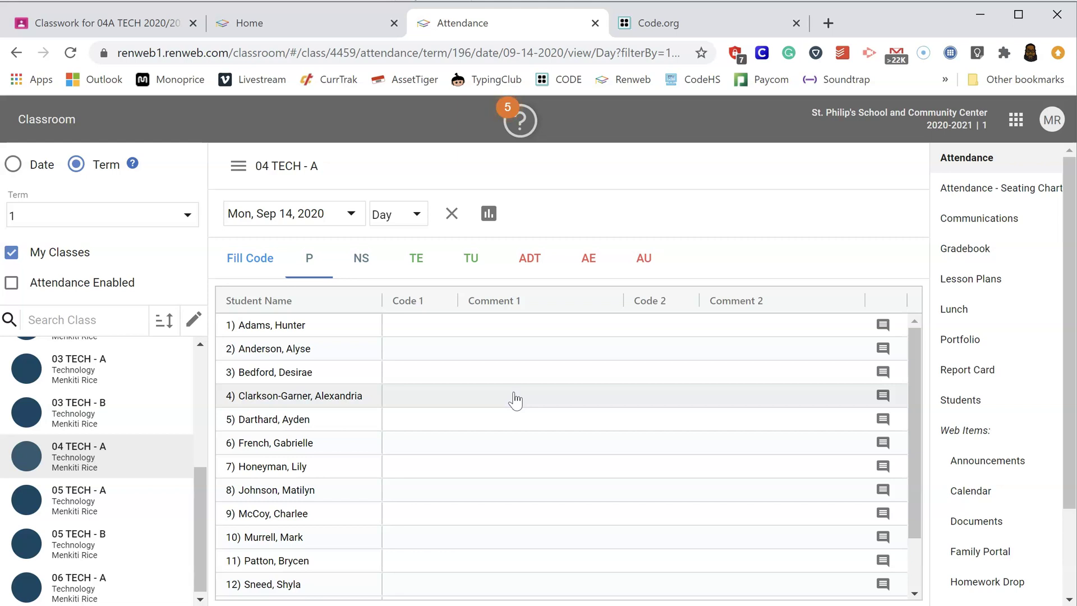
Open the Gradebook for 04 TECH - A and create a new assignment.
{"action": "left_click", "coordinate": [992, 248]}
{"action": "left_click", "coordinate": [973, 248]}
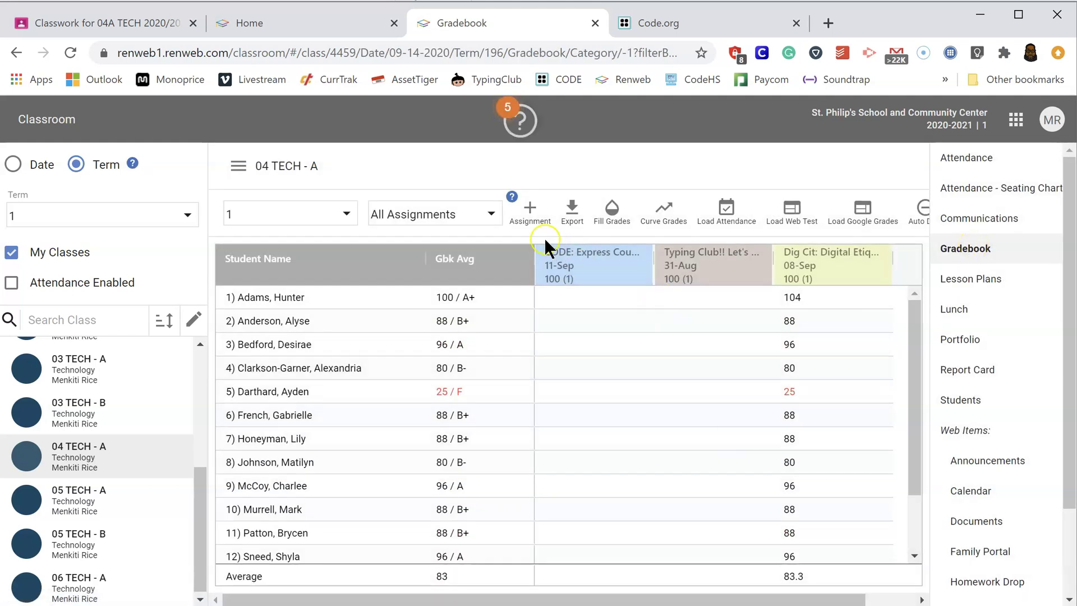
{"action": "left_click", "coordinate": [530, 212]}
{"action": "left_click", "coordinate": [529, 215]}
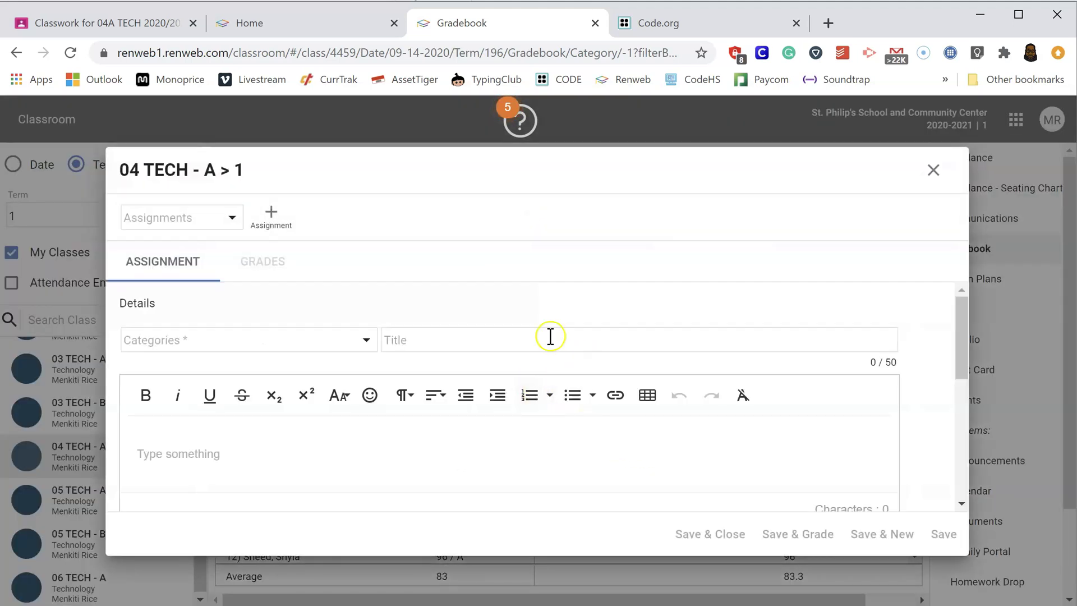
Enable Google Classroom, link to the existing "CODE: Lesson 1 (Dance Party): Exercises 9 - 15" assignment, and load its details.
{"action": "scroll", "coordinate": [493, 365], "scroll_direction": "down", "scroll_amount": 5}
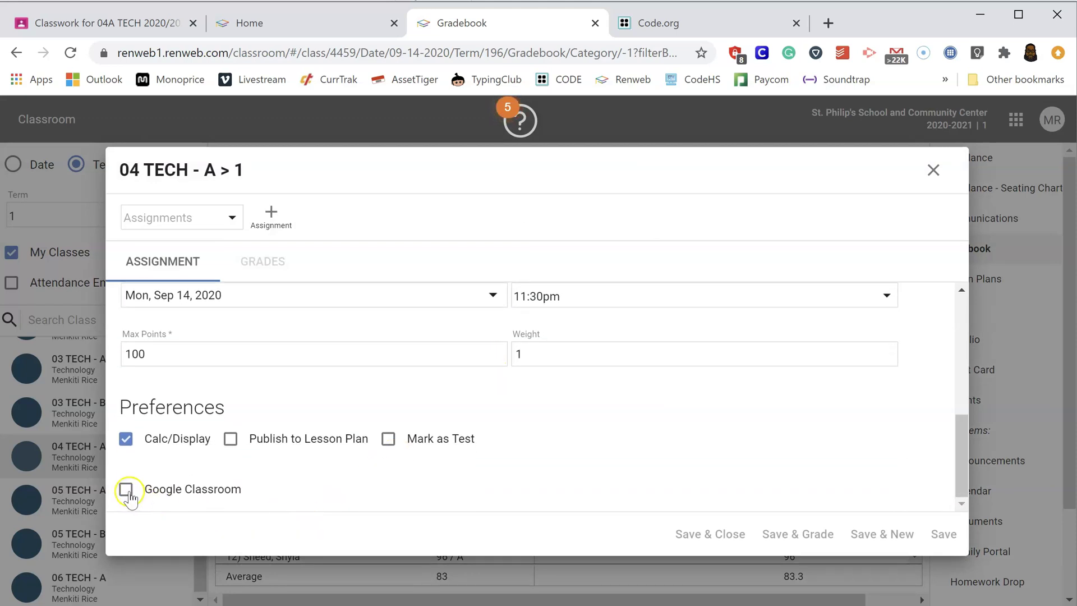
{"action": "left_click", "coordinate": [126, 490]}
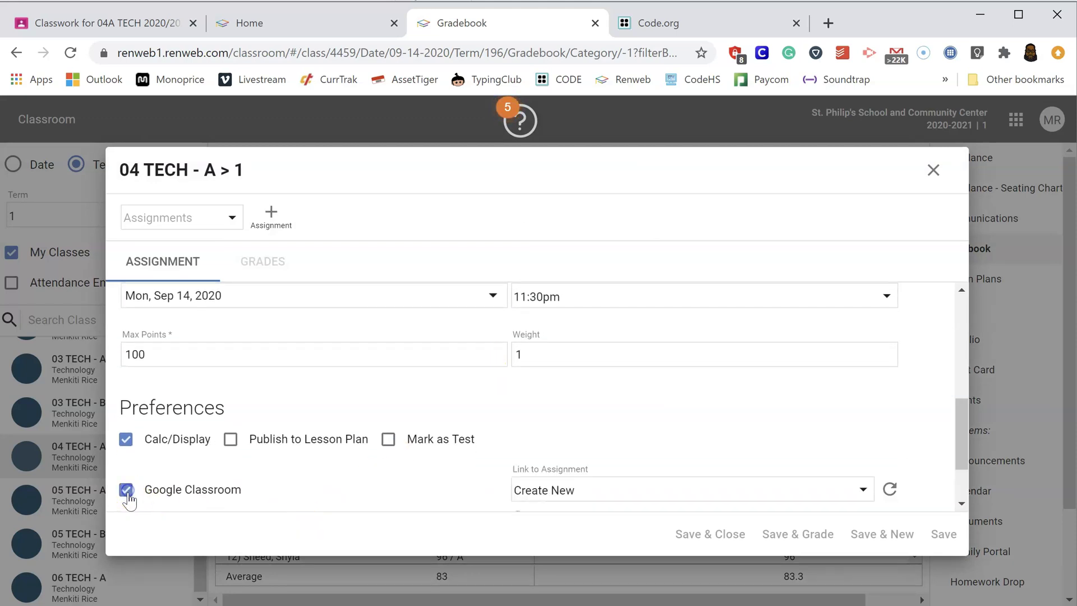
{"action": "scroll", "coordinate": [671, 483], "scroll_direction": "down", "scroll_amount": 2}
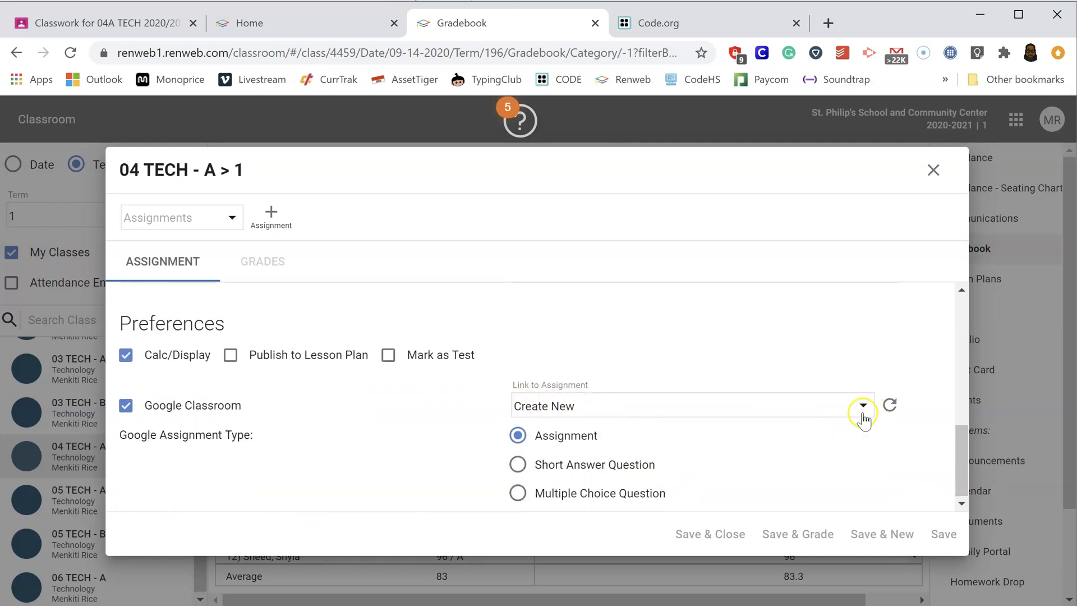
{"action": "left_click", "coordinate": [862, 405]}
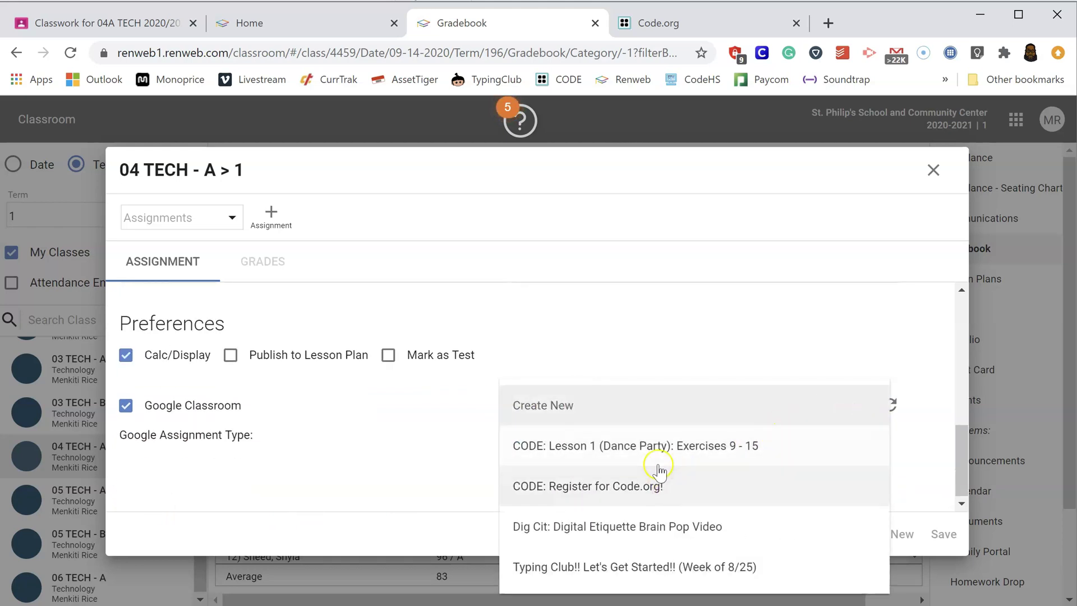
{"action": "left_click", "coordinate": [723, 456]}
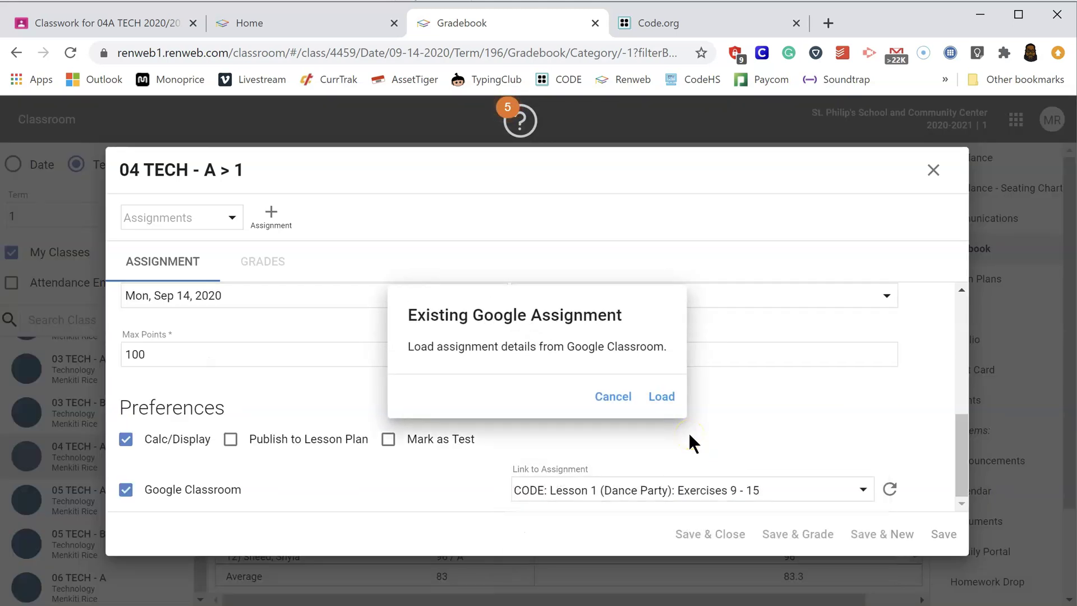
{"action": "left_click", "coordinate": [671, 404]}
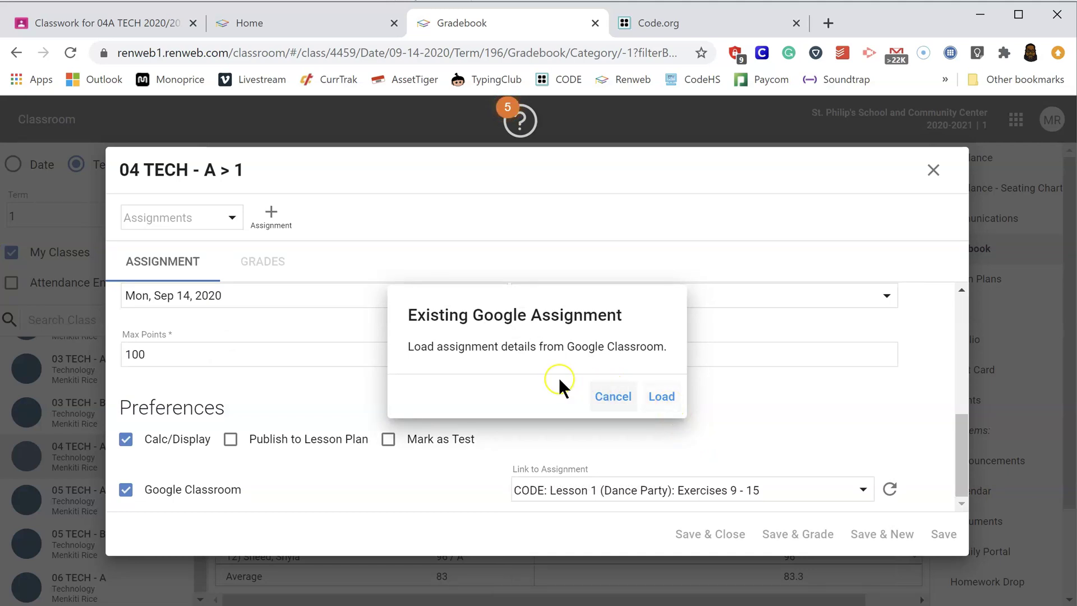
{"action": "left_click", "coordinate": [662, 396]}
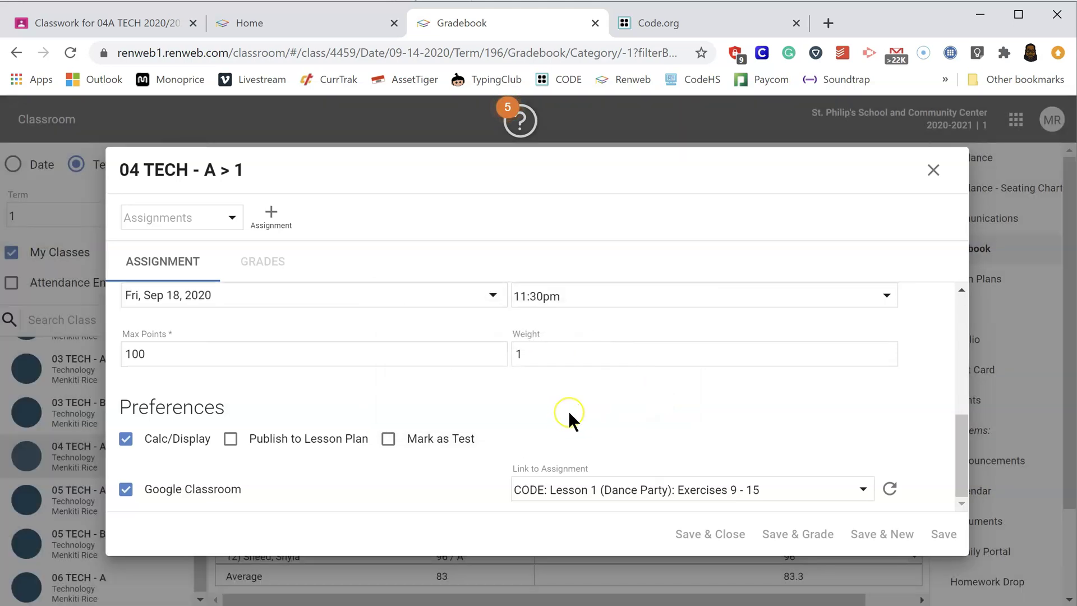
Review the loaded assignment details and set the category to Classwork.
{"action": "scroll", "coordinate": [568, 411], "scroll_direction": "up", "scroll_amount": 5}
{"action": "scroll", "coordinate": [567, 411], "scroll_direction": "down", "scroll_amount": 3}
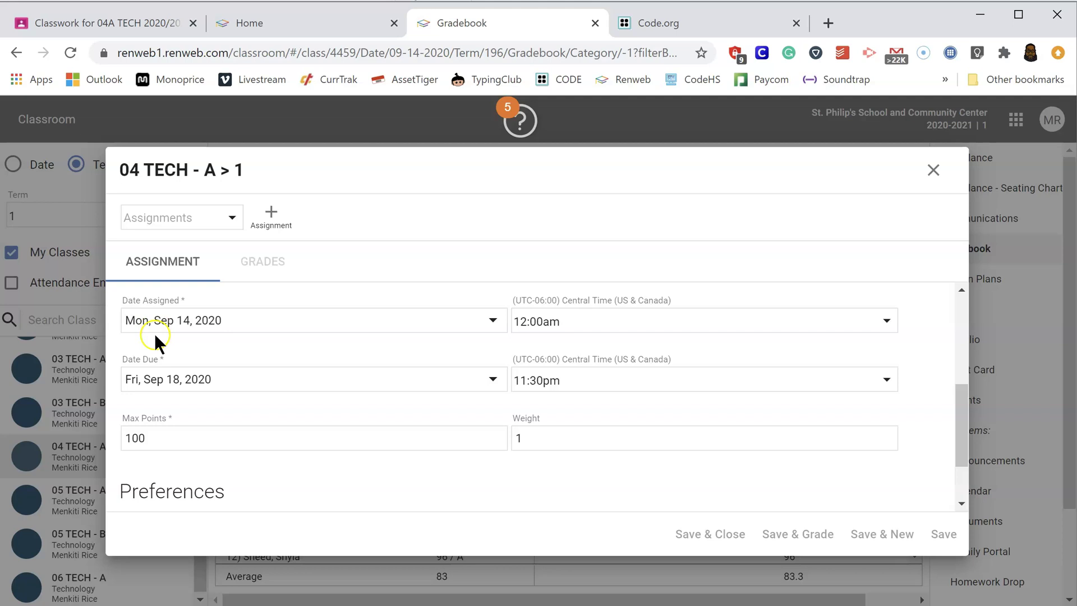
{"action": "left_click", "coordinate": [529, 437]}
{"action": "scroll", "coordinate": [529, 437], "scroll_direction": "up", "scroll_amount": 5}
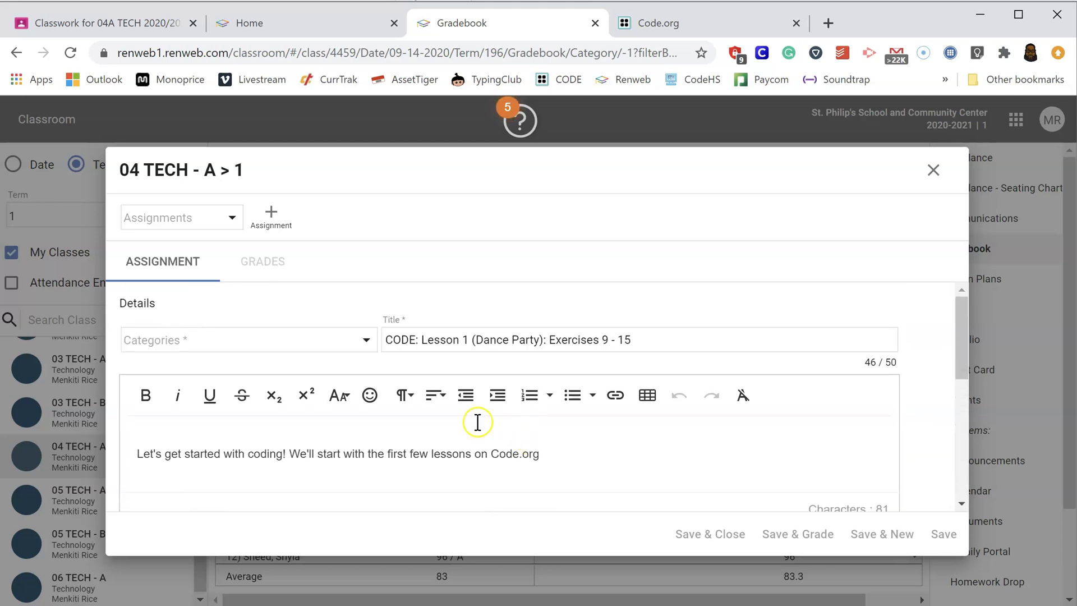
{"action": "left_click", "coordinate": [309, 341]}
{"action": "left_click", "coordinate": [205, 345]}
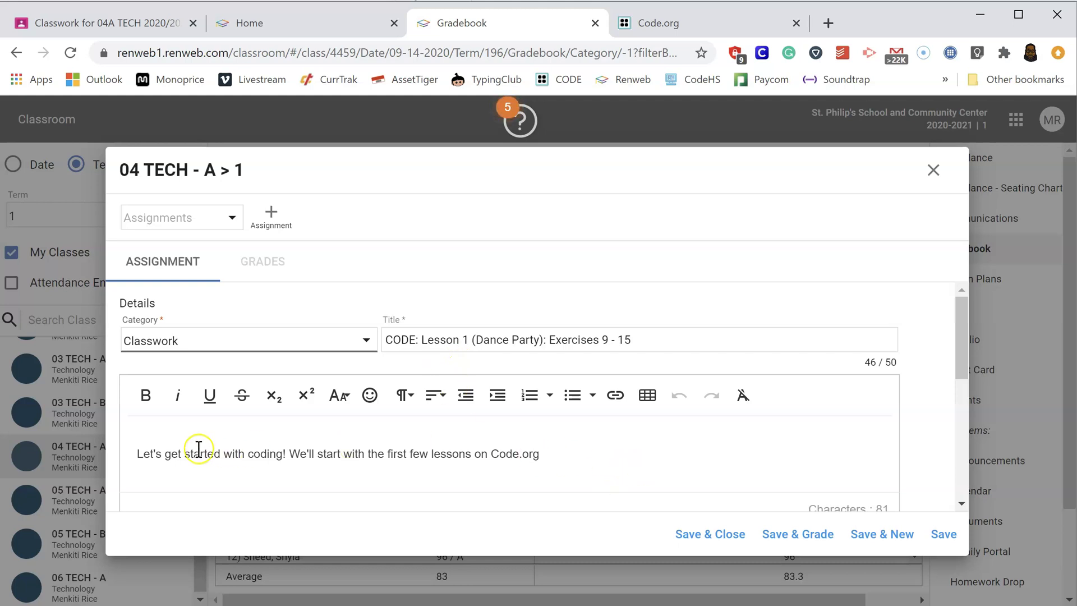
{"action": "scroll", "coordinate": [608, 464], "scroll_direction": "down", "scroll_amount": 2}
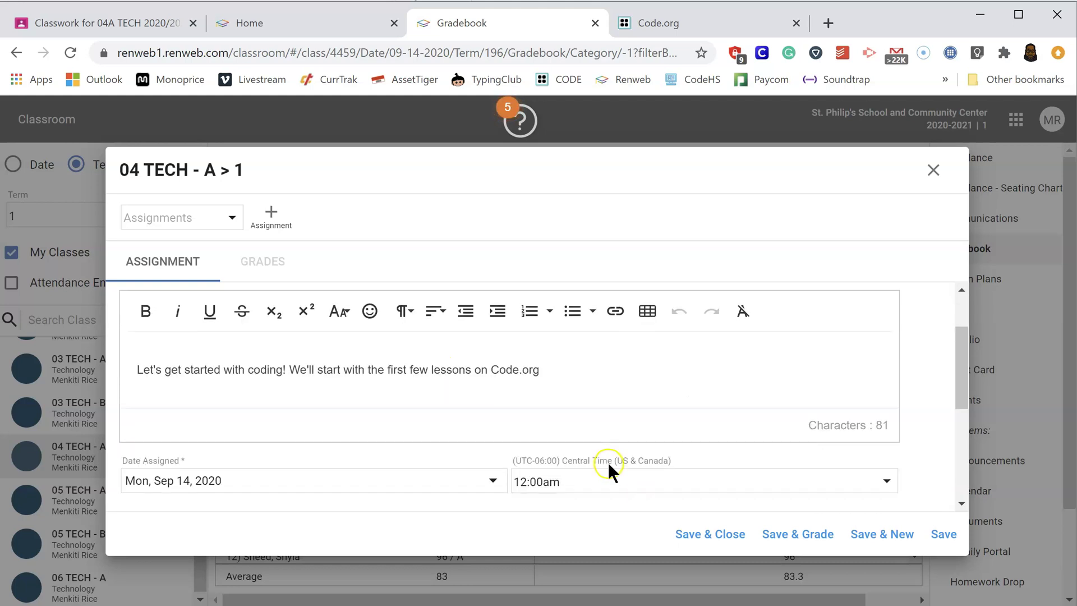
{"action": "scroll", "coordinate": [608, 465], "scroll_direction": "up", "scroll_amount": 2}
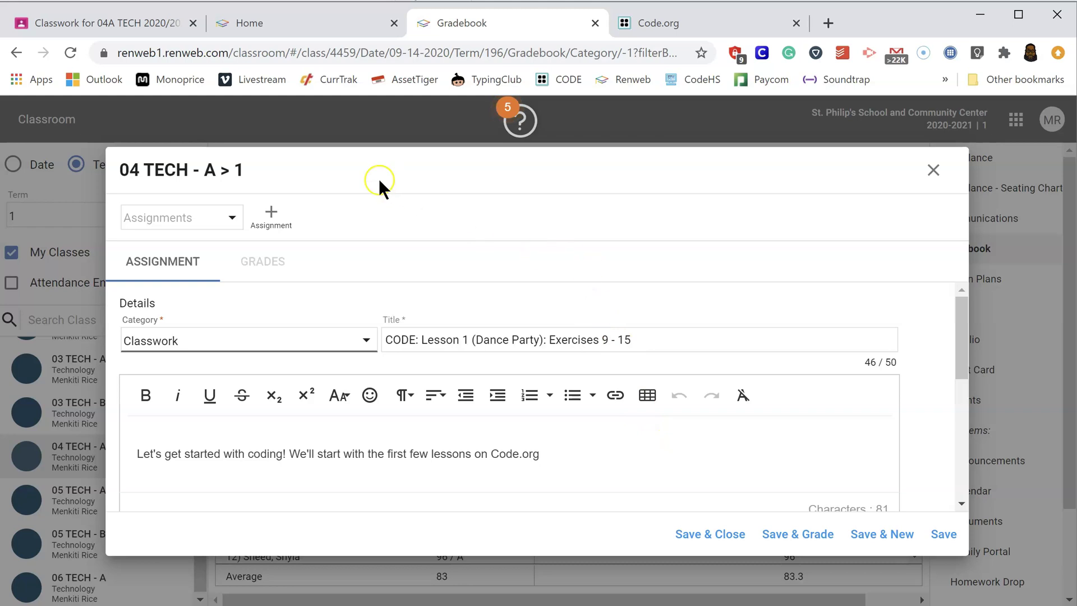
Switch to Google Classroom and copy the link of the assignment "CODE: Lesson 1 (Dance Party): Exercises 9 - 15".
{"action": "left_click", "coordinate": [113, 16]}
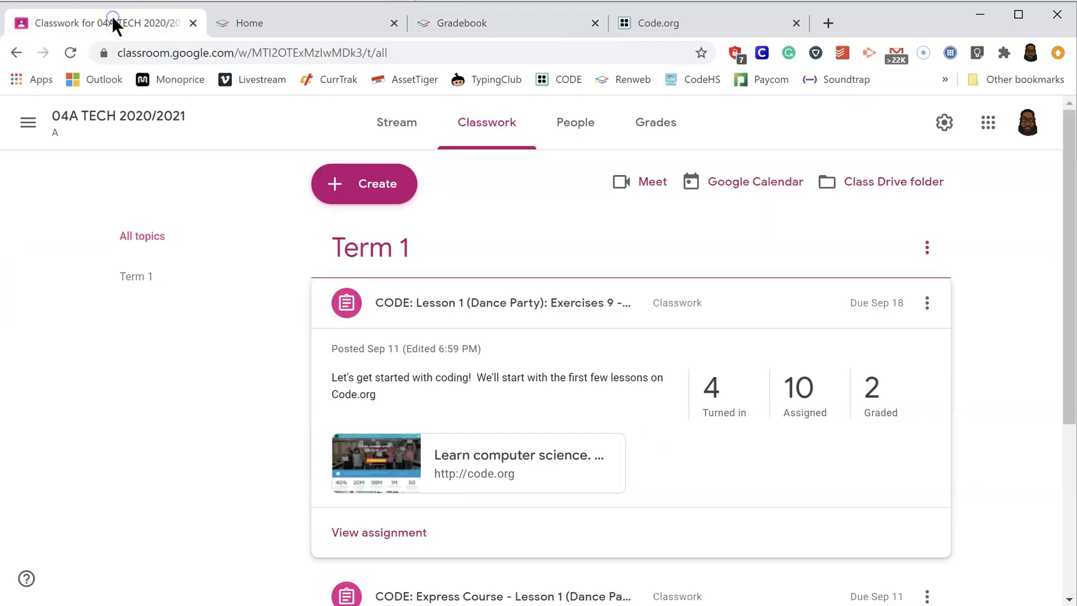
{"action": "left_click", "coordinate": [927, 303]}
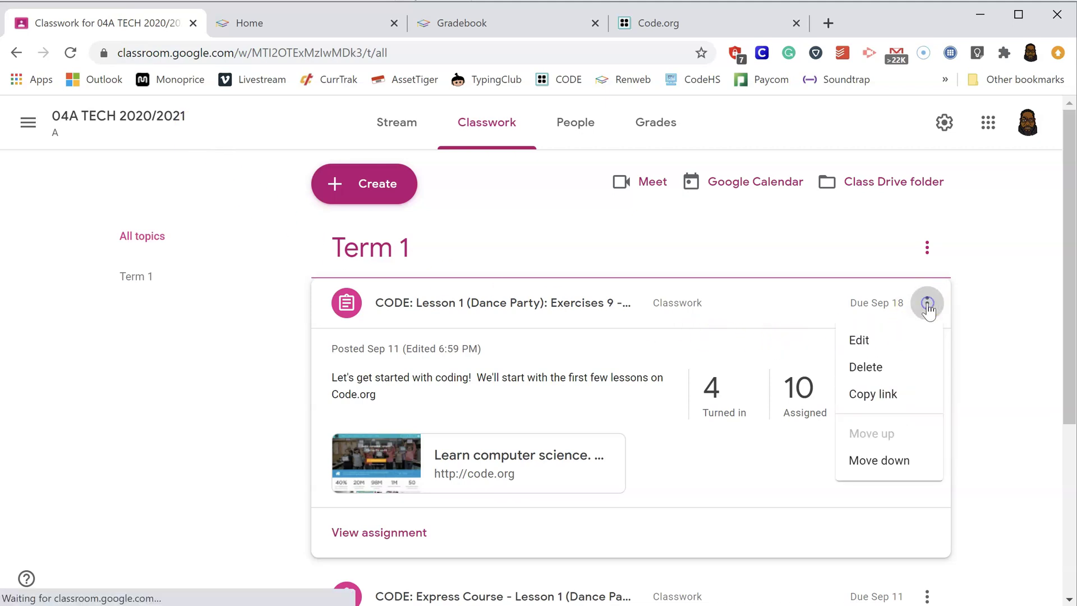
{"action": "left_click", "coordinate": [883, 395]}
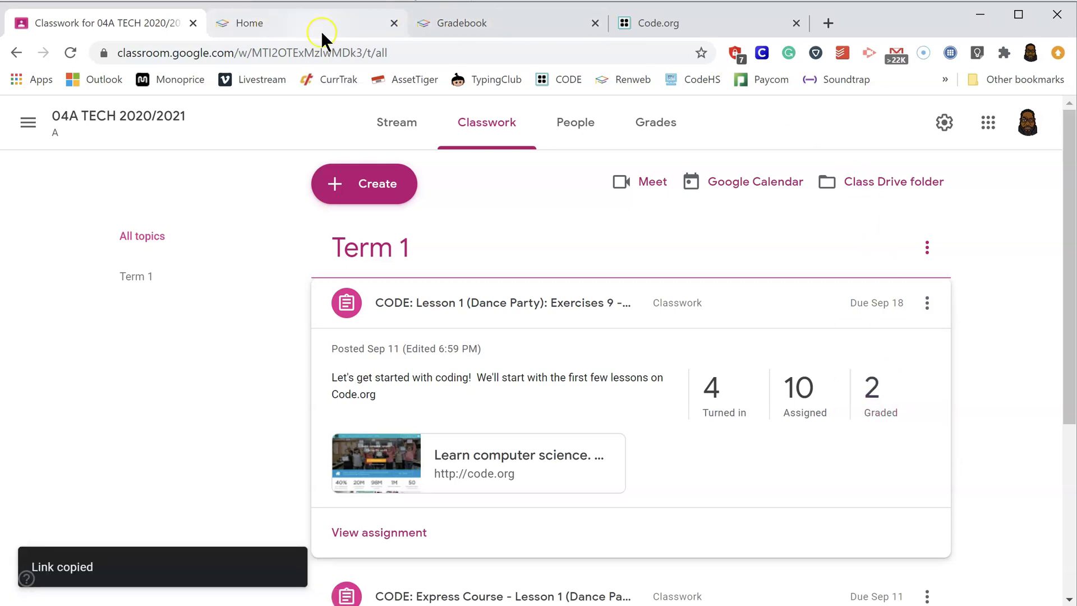
Back in the FACTS gradebook, paste the copied link on its own line below the assignment description, and save and close the assignment.
{"action": "left_click", "coordinate": [469, 22]}
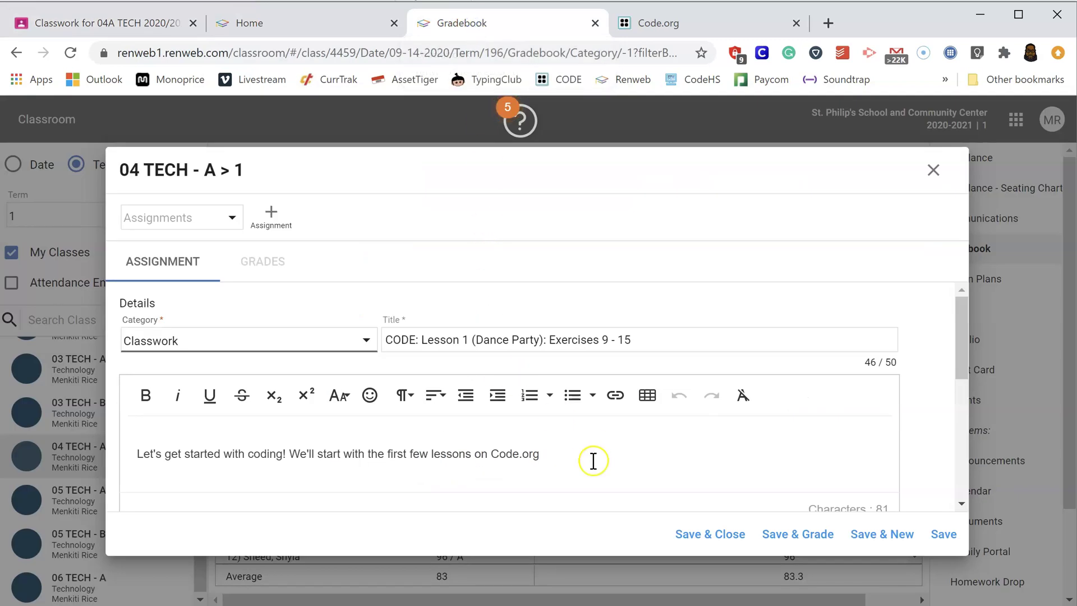
{"action": "scroll", "coordinate": [593, 461], "scroll_direction": "down", "scroll_amount": 2}
{"action": "left_click", "coordinate": [583, 372]}
{"action": "key", "text": "Return"}
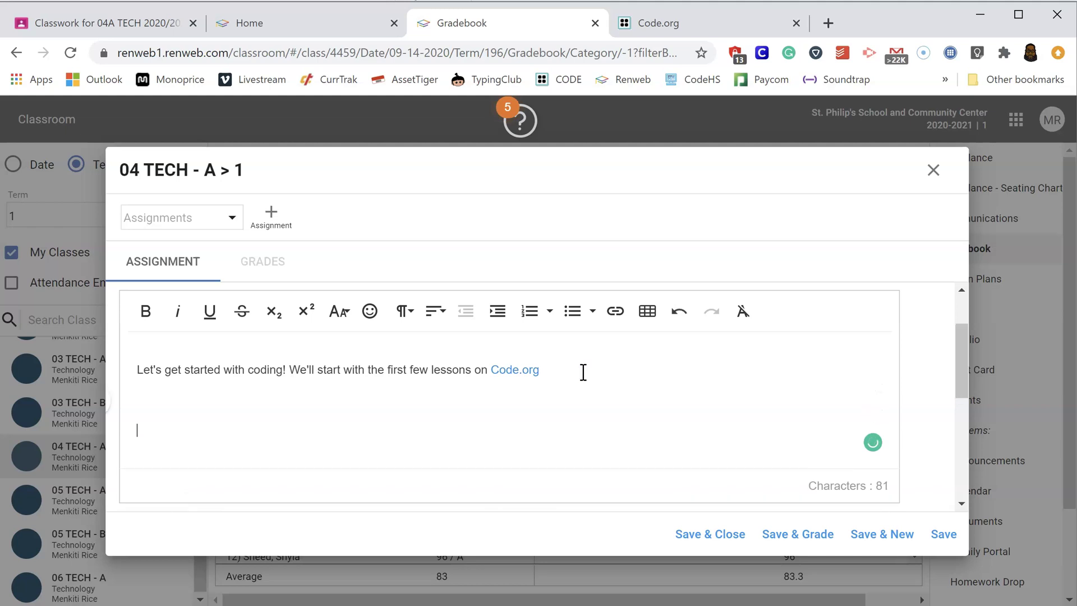
{"action": "key", "text": "ctrl+v"}
{"action": "left_click", "coordinate": [541, 402]}
{"action": "key", "text": "BackSpace"}
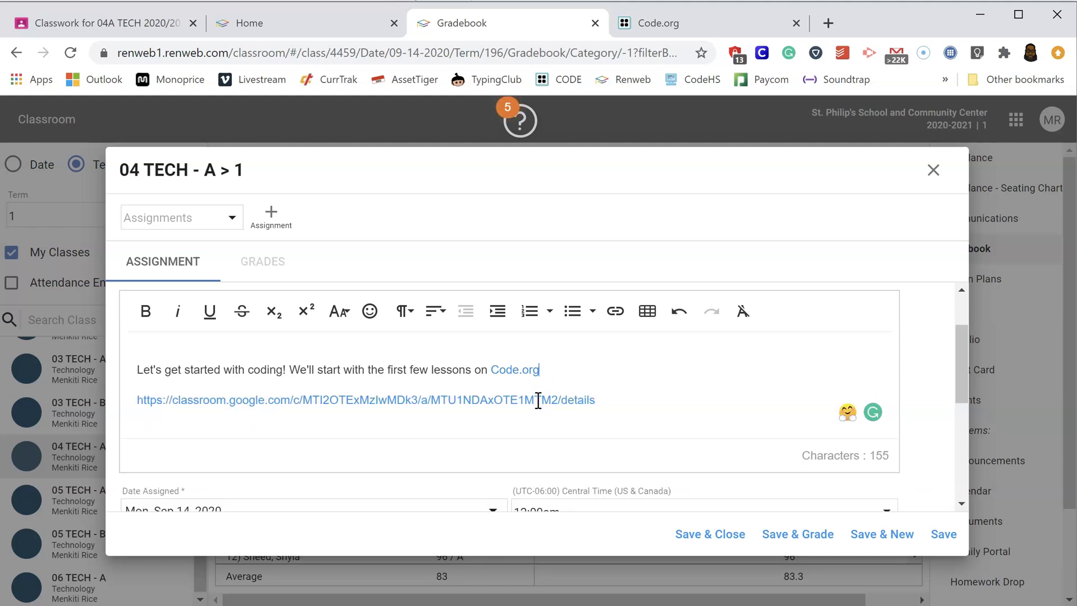
{"action": "left_click", "coordinate": [637, 414]}
{"action": "left_click", "coordinate": [664, 372]}
{"action": "scroll", "coordinate": [765, 426], "scroll_direction": "down", "scroll_amount": 5}
{"action": "left_click", "coordinate": [719, 551]}
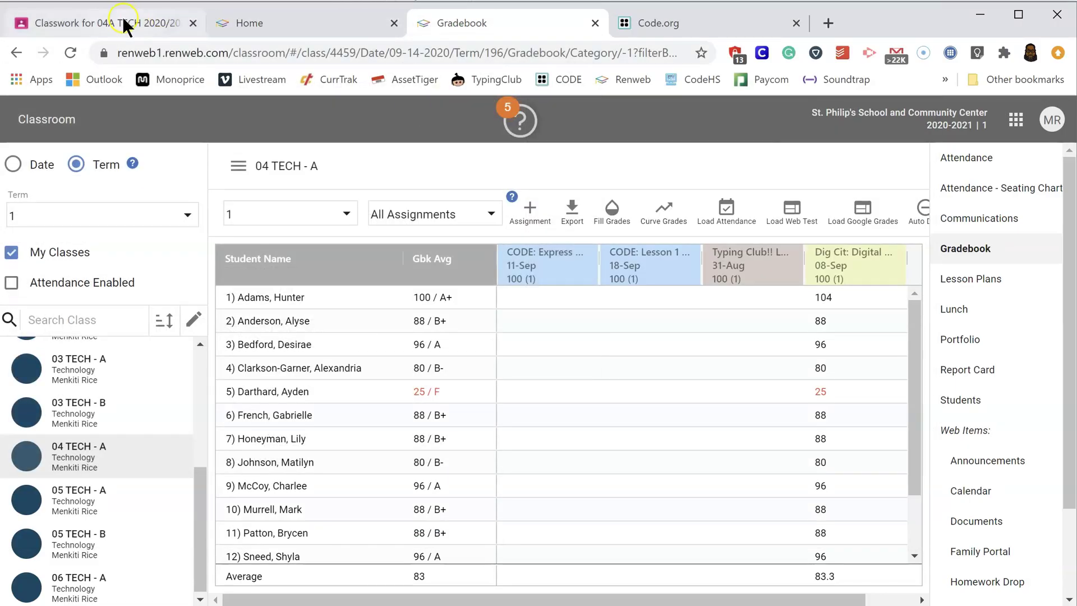
Switch to Google Classroom and open the student work for "CODE: Lesson 1 (Dance Party): Exercises 9 - 15".
{"action": "left_click", "coordinate": [120, 19]}
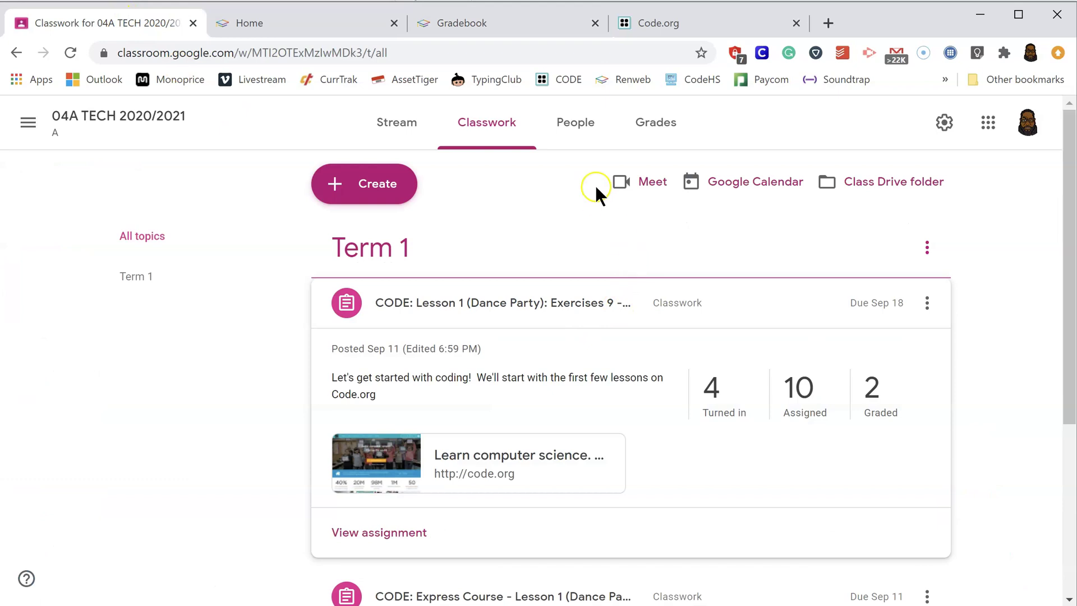
{"action": "left_click", "coordinate": [381, 535]}
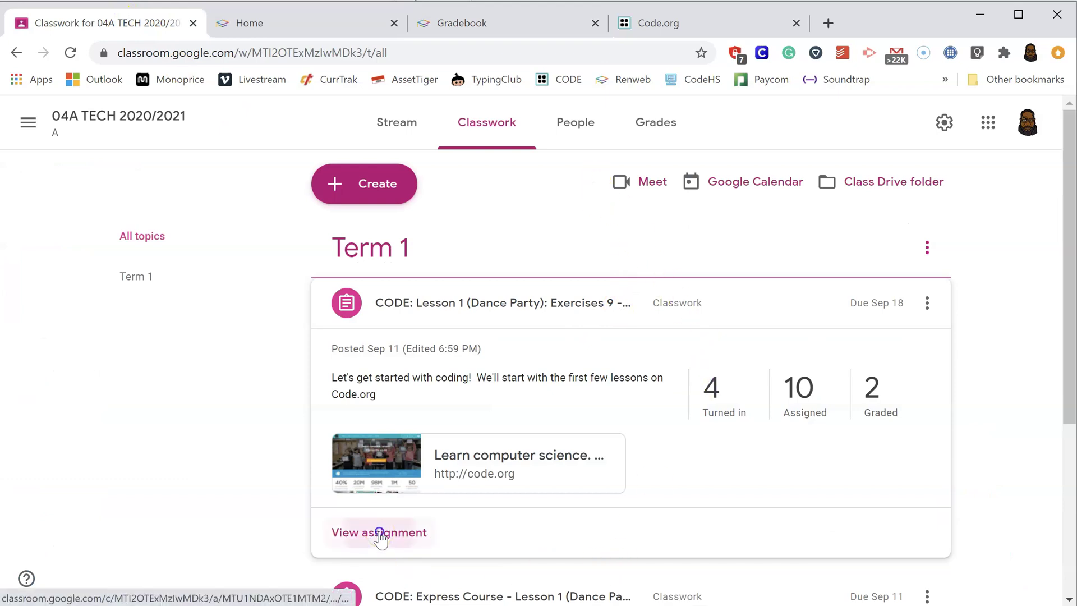
{"action": "scroll", "coordinate": [625, 385], "scroll_direction": "down", "scroll_amount": 2}
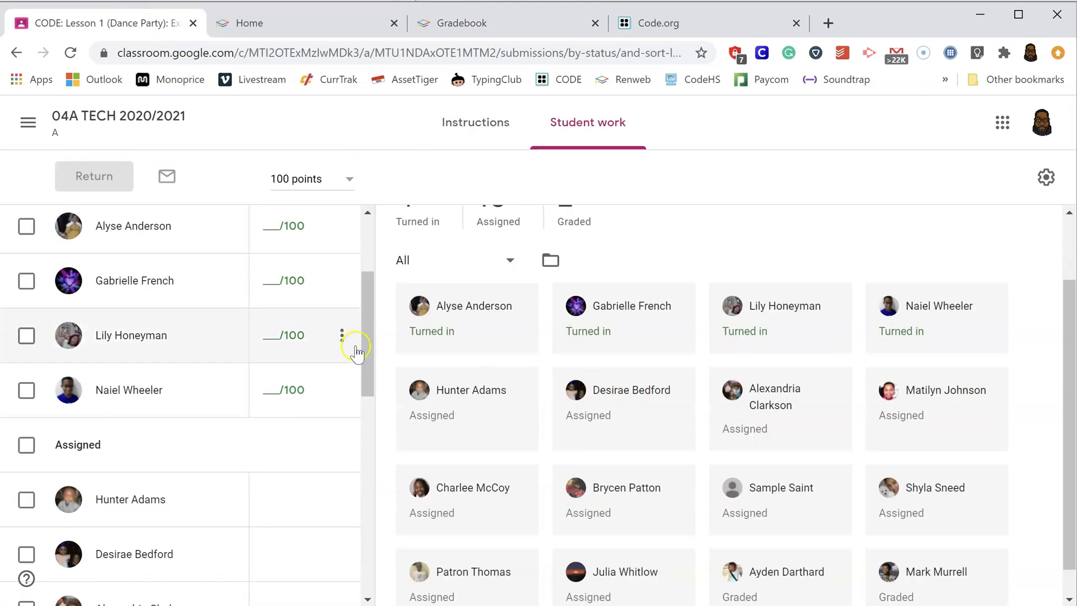
{"action": "left_click_drag", "start_coordinate": [364, 344], "coordinate": [364, 314]}
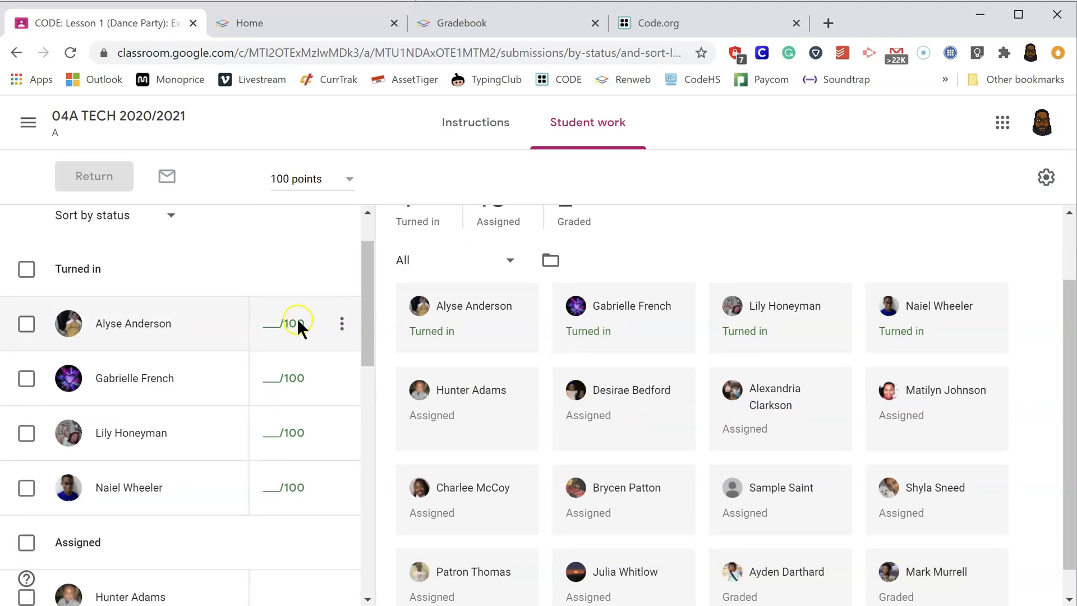
Enter a grade of 100 for each of the first two students listed under Turned in.
{"action": "left_click", "coordinate": [269, 320]}
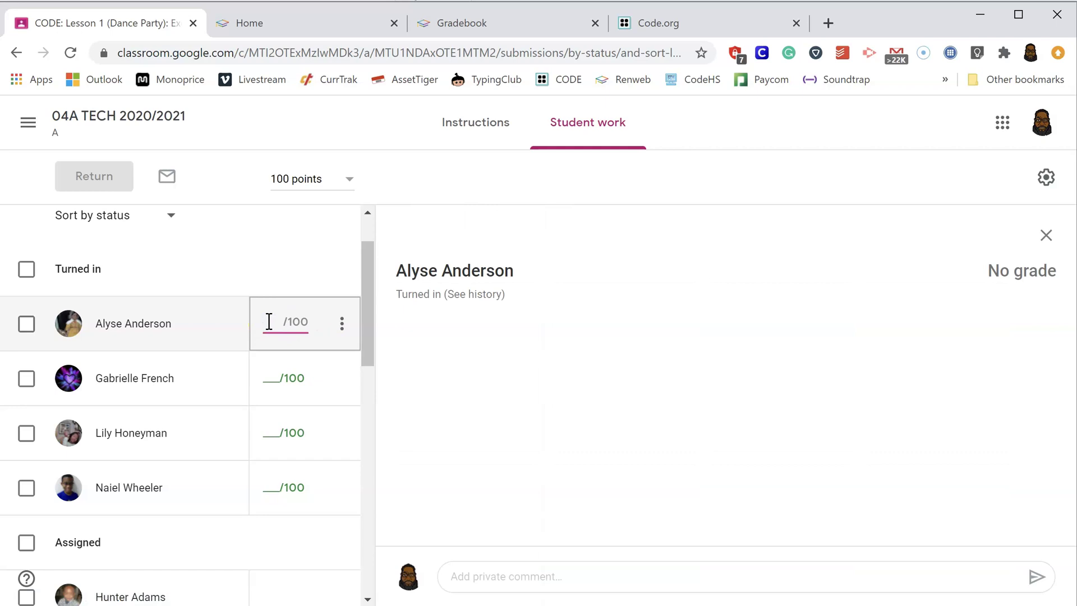
{"action": "type", "text": "100"}
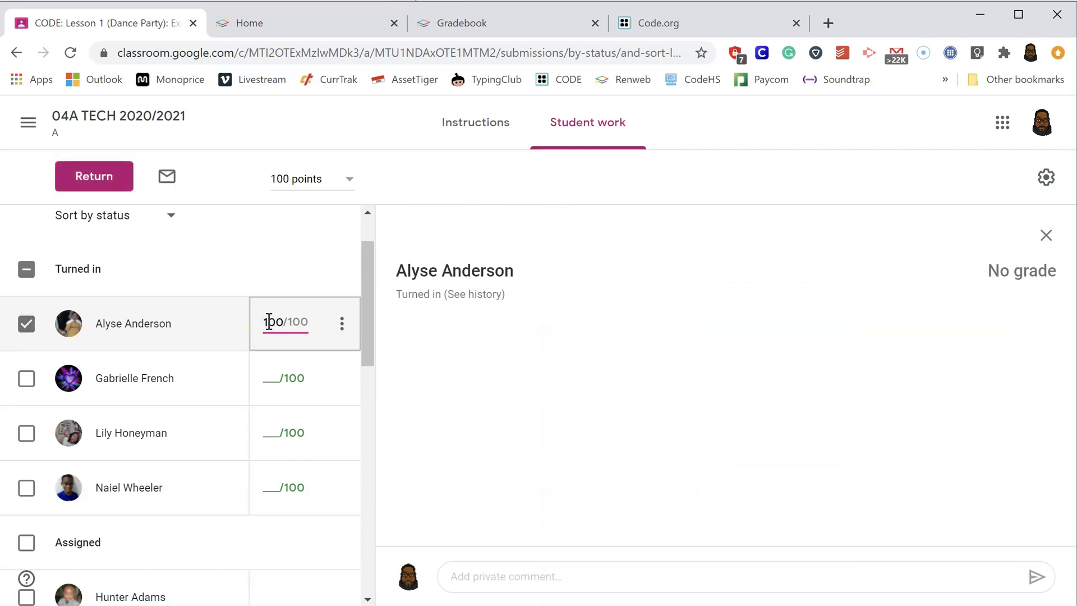
{"action": "left_click", "coordinate": [270, 435]}
{"action": "left_click", "coordinate": [270, 379]}
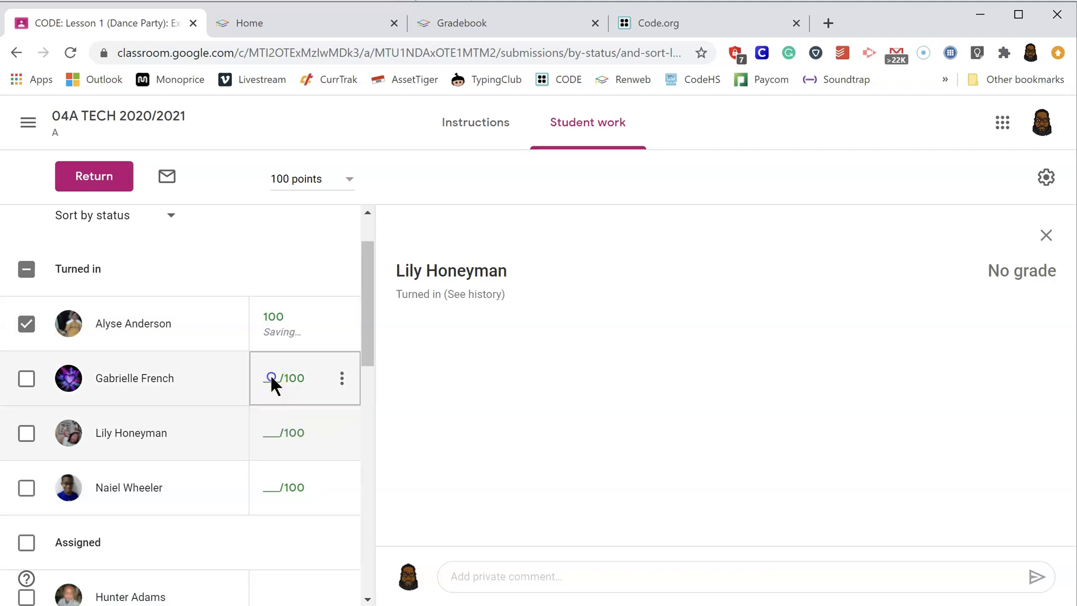
{"action": "type", "text": "100"}
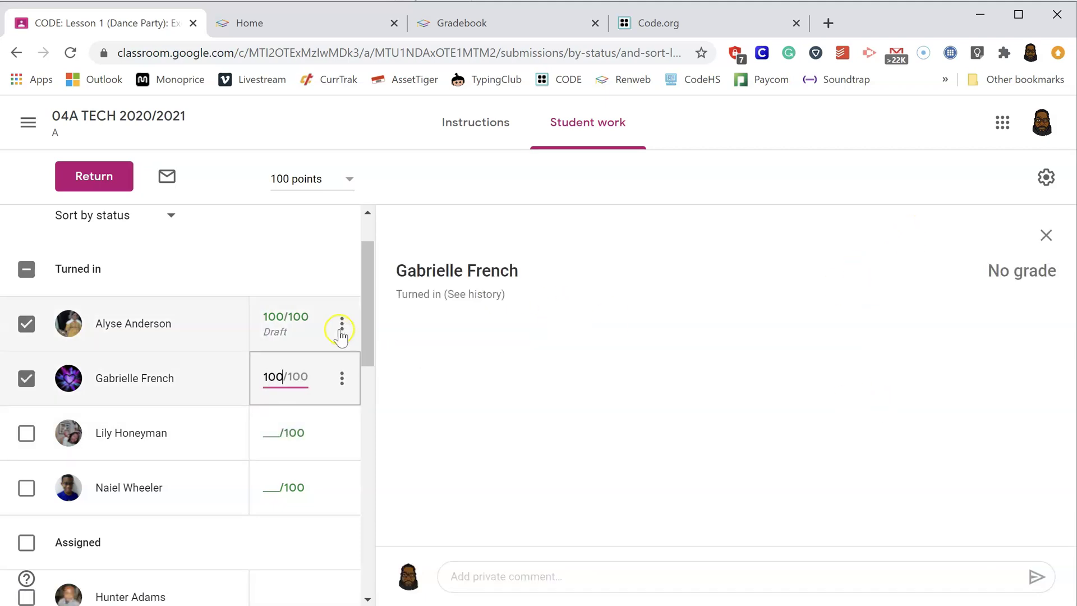
Return the graded work to the two selected students without a private comment, and check their entries in the Graded list.
{"action": "left_click", "coordinate": [436, 349]}
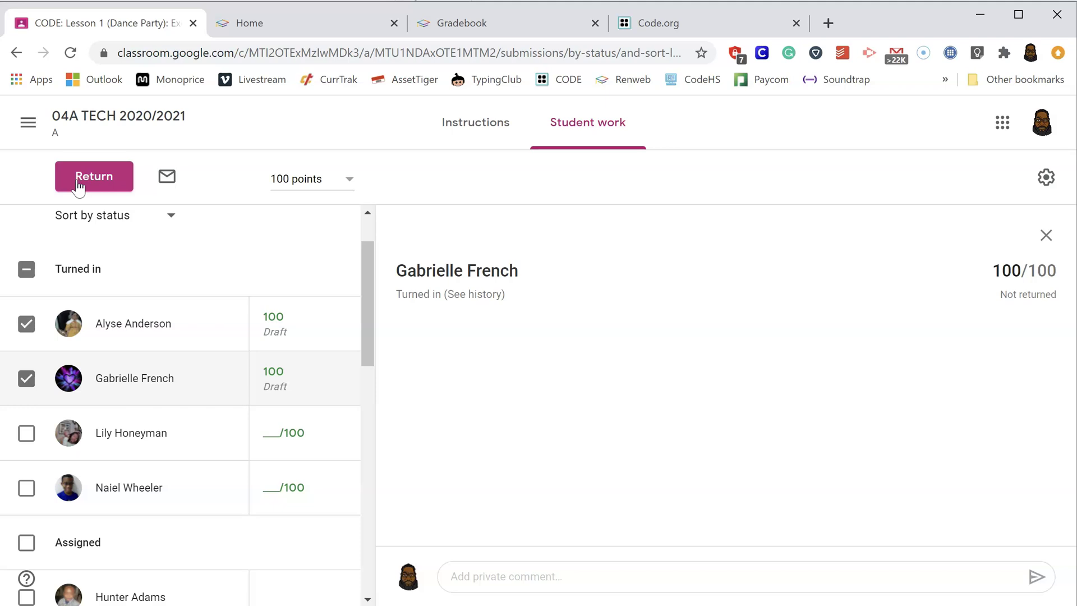
{"action": "left_click", "coordinate": [97, 176]}
{"action": "left_click", "coordinate": [97, 179]}
{"action": "left_click", "coordinate": [396, 277]}
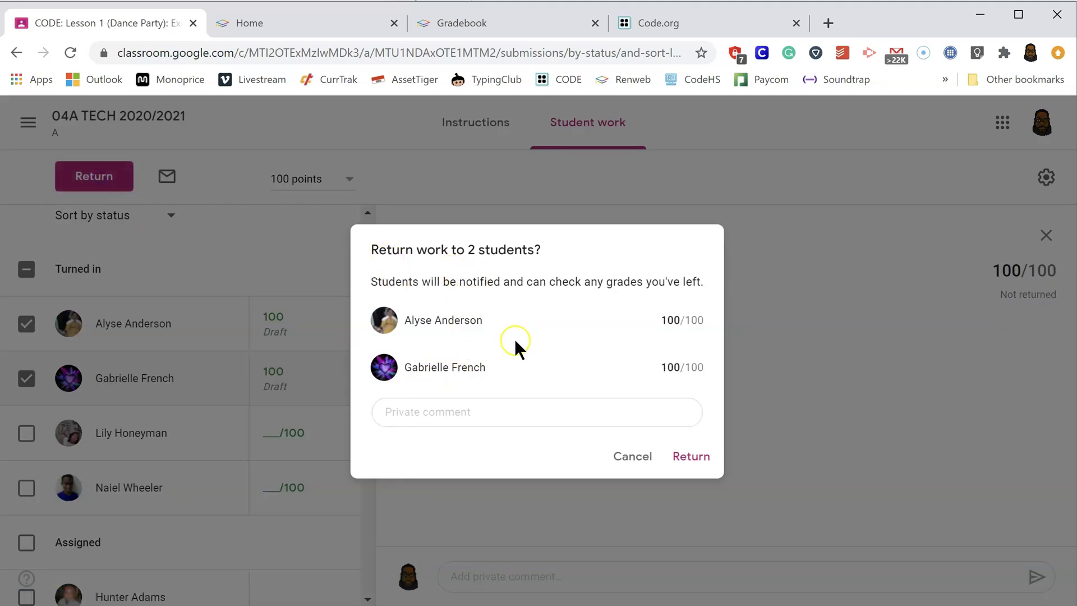
{"action": "left_click", "coordinate": [474, 408]}
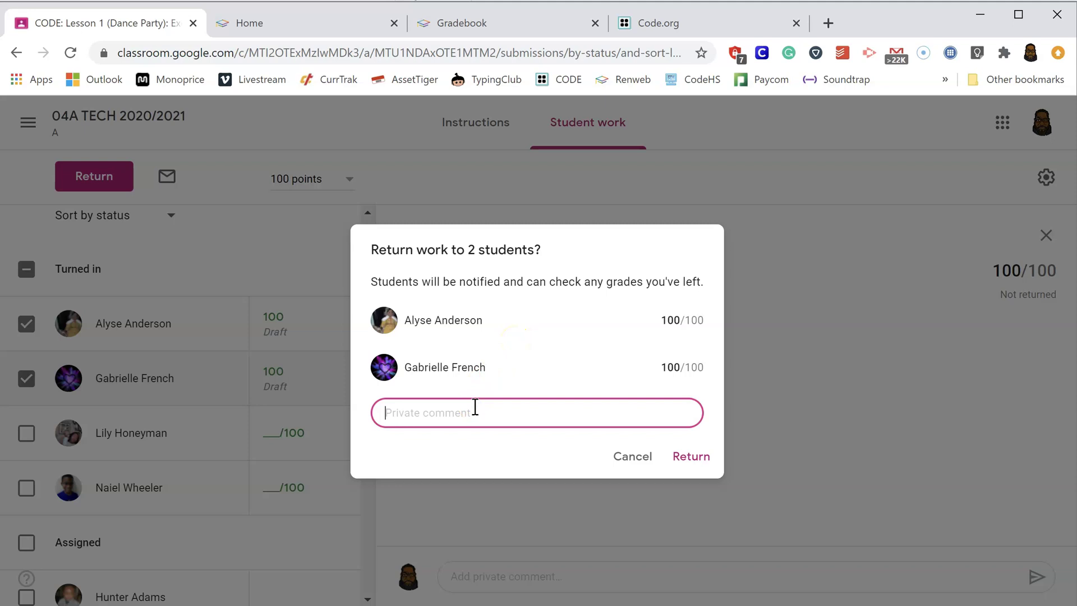
{"action": "left_click", "coordinate": [690, 457]}
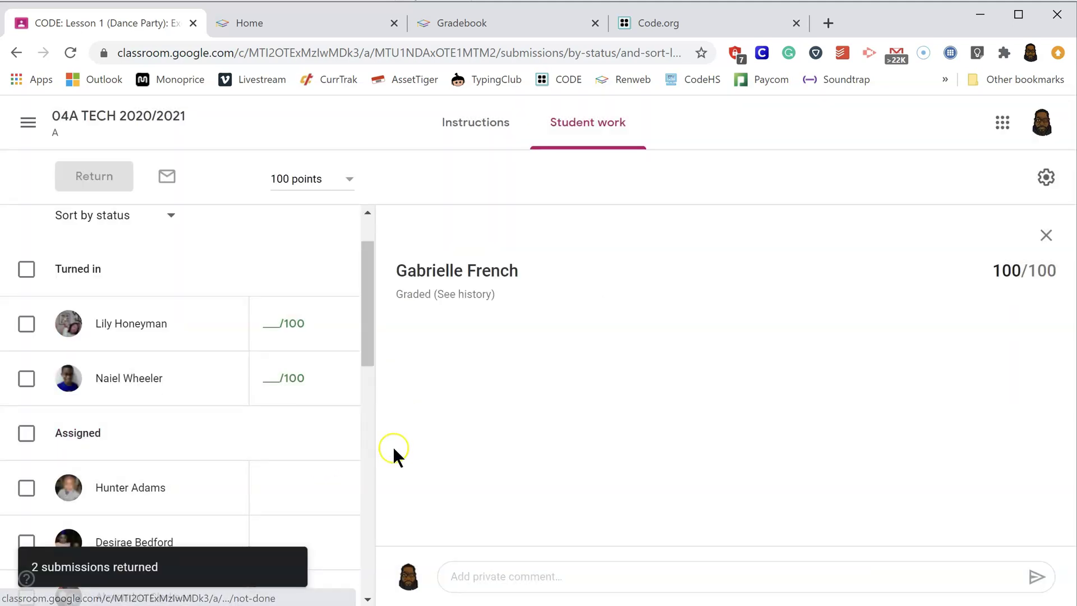
{"action": "scroll", "coordinate": [341, 401], "scroll_direction": "down", "scroll_amount": 5}
{"action": "scroll", "coordinate": [337, 411], "scroll_direction": "down", "scroll_amount": 8}
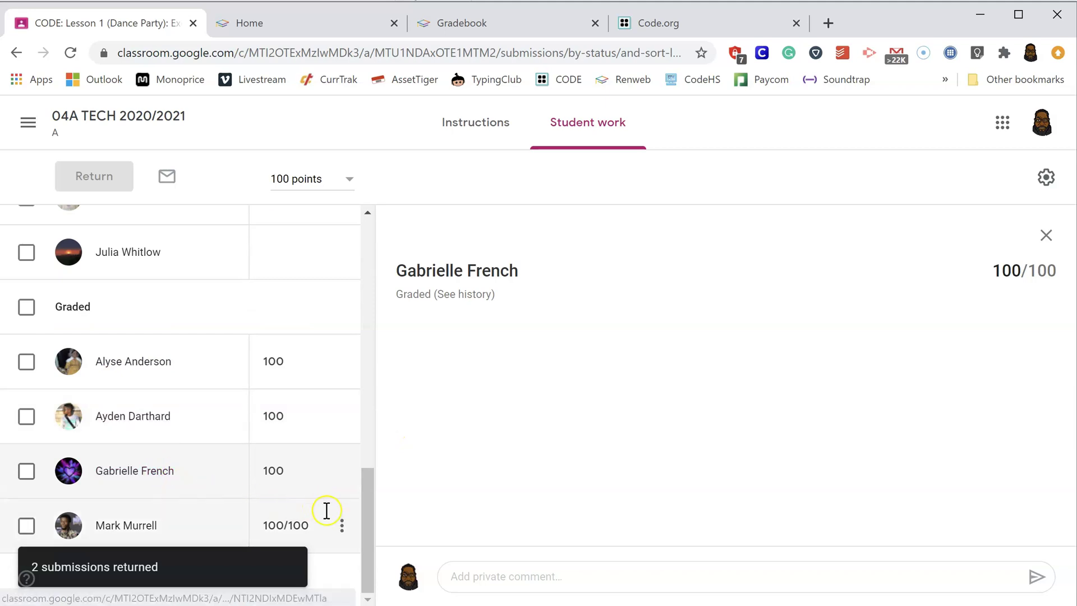
{"action": "left_click_drag", "start_coordinate": [373, 523], "coordinate": [374, 439]}
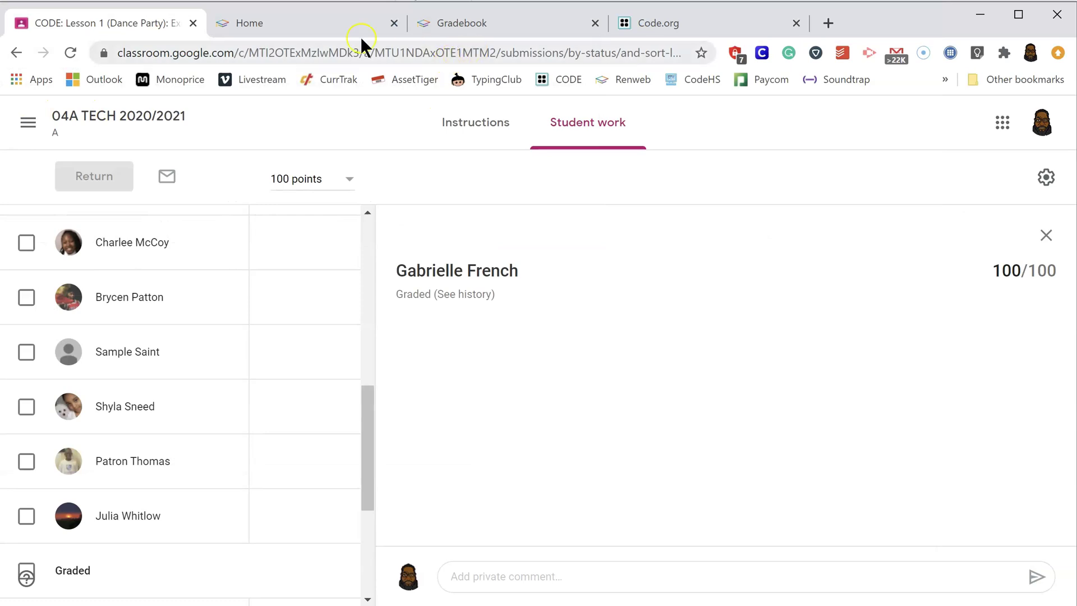
Switch to the FACTS gradebook and look over the assignments offered for loading grades from Google Classroom, without loading any.
{"action": "left_click", "coordinate": [481, 27]}
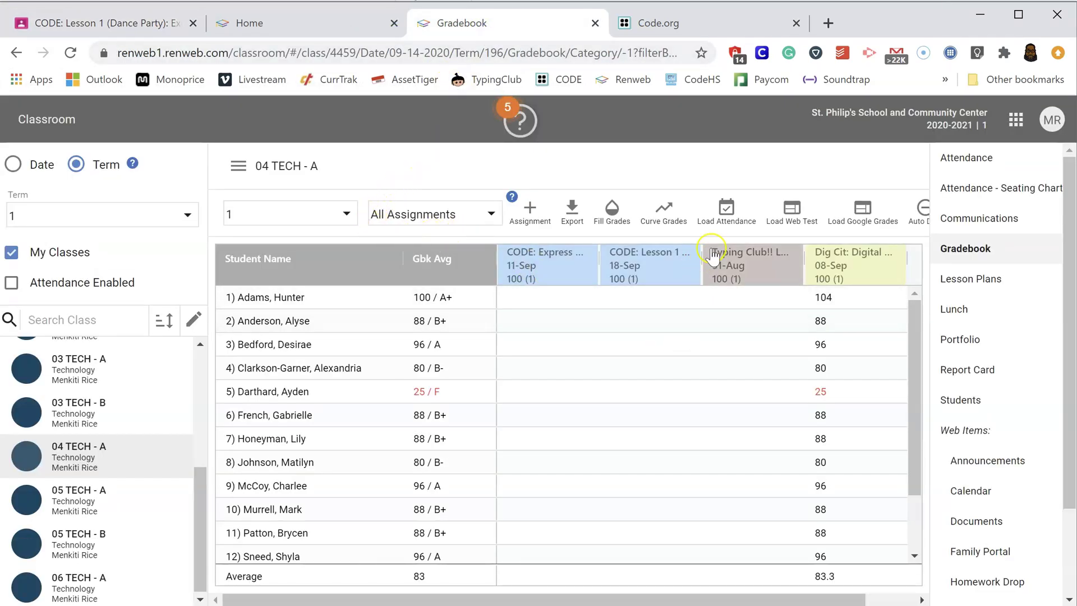
{"action": "left_click", "coordinate": [863, 212]}
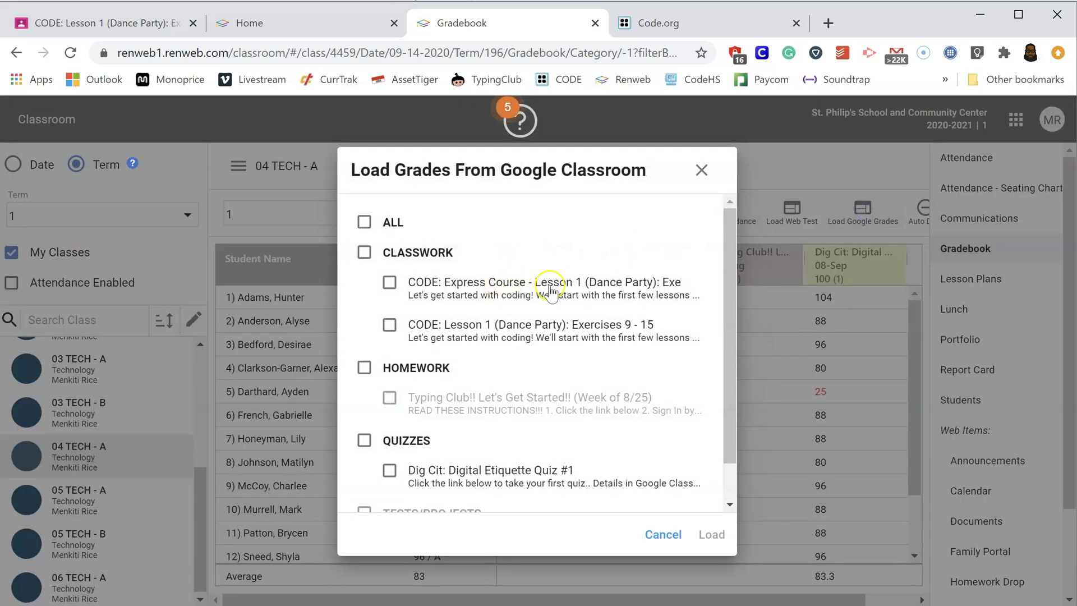
{"action": "scroll", "coordinate": [535, 303], "scroll_direction": "down", "scroll_amount": 1}
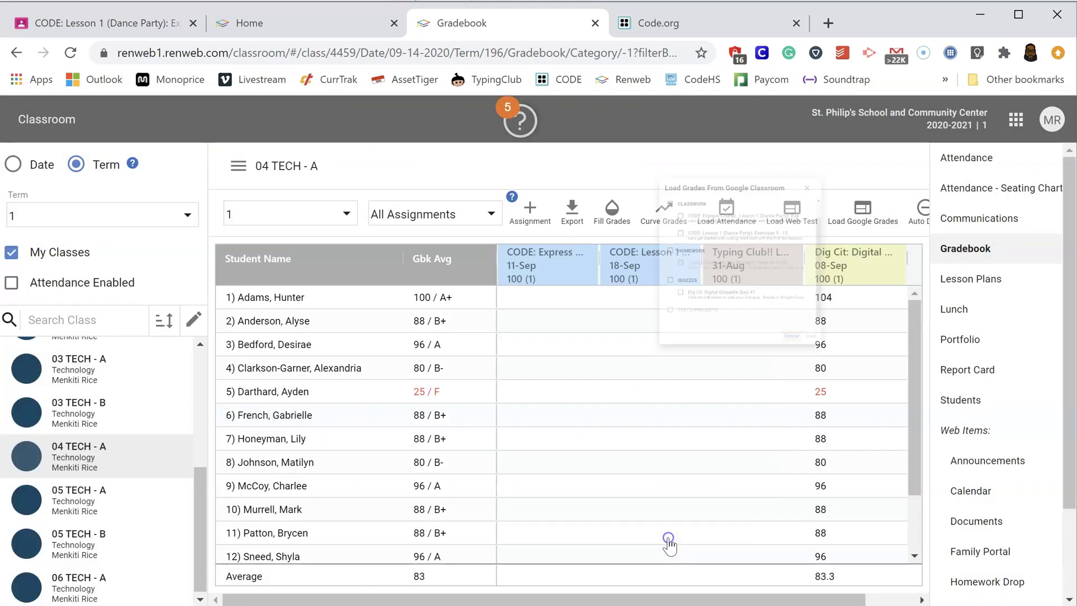
{"action": "left_click", "coordinate": [664, 534]}
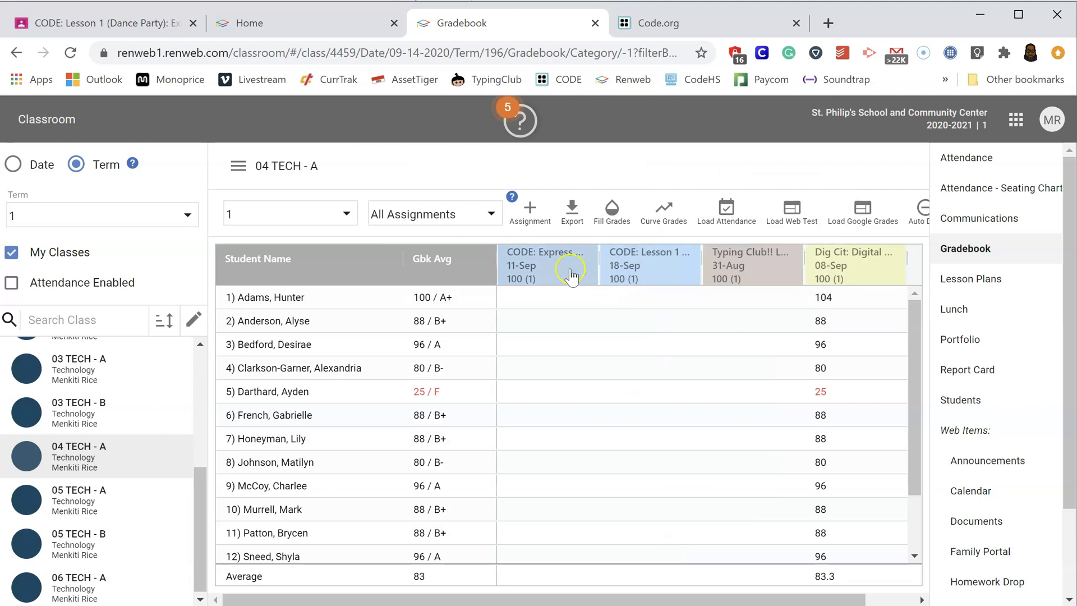
Open the assignment "CODE: Lesson 1 (Dance Party): Exercises 9 - 15" to view its Load Google Grades option, and close it without changes.
{"action": "left_click", "coordinate": [628, 266]}
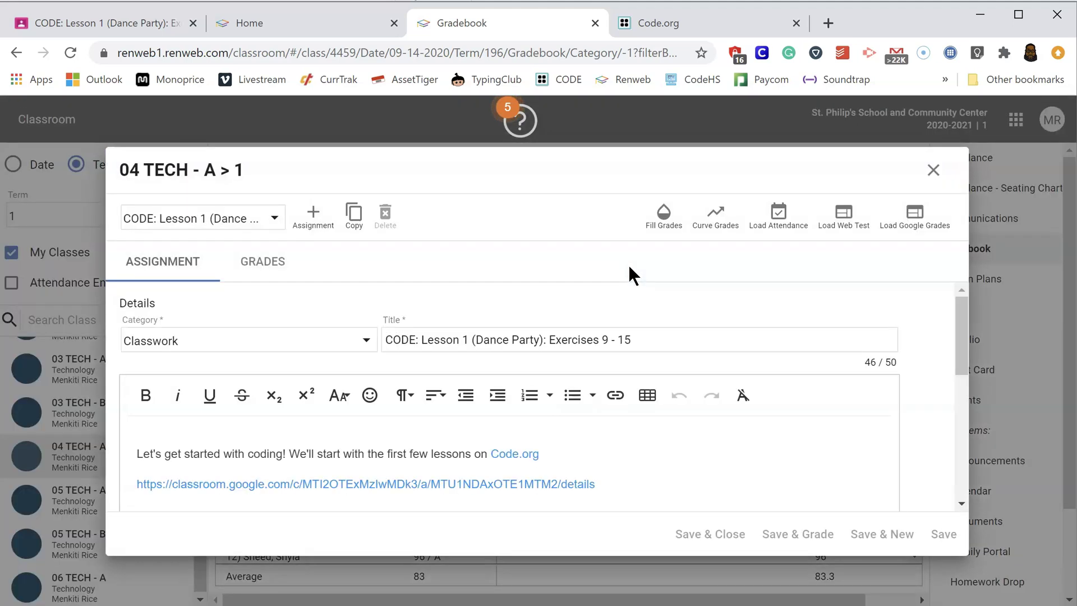
{"action": "left_click", "coordinate": [920, 230]}
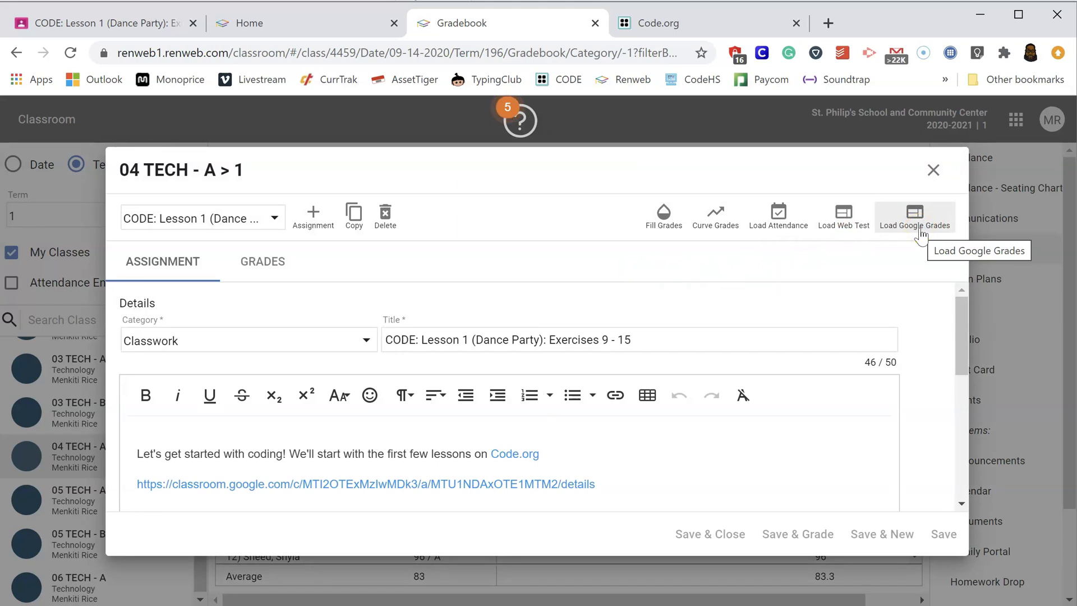
{"action": "left_click", "coordinate": [932, 172]}
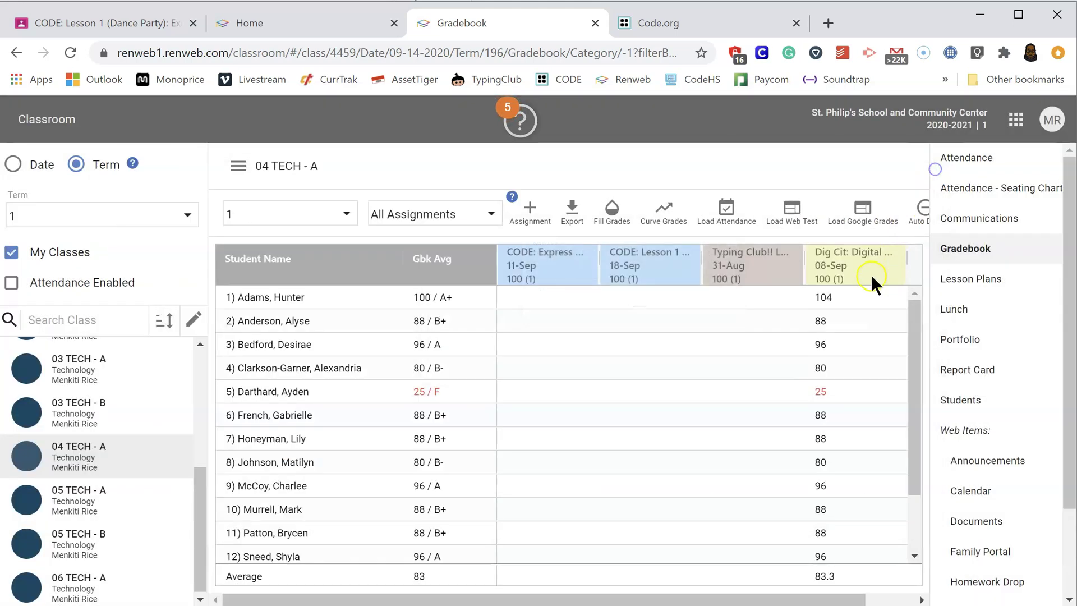
Load the Google Classroom grades for all assignments into the 04 TECH - A gradebook and check the Lesson 1 grades.
{"action": "left_click", "coordinate": [867, 223]}
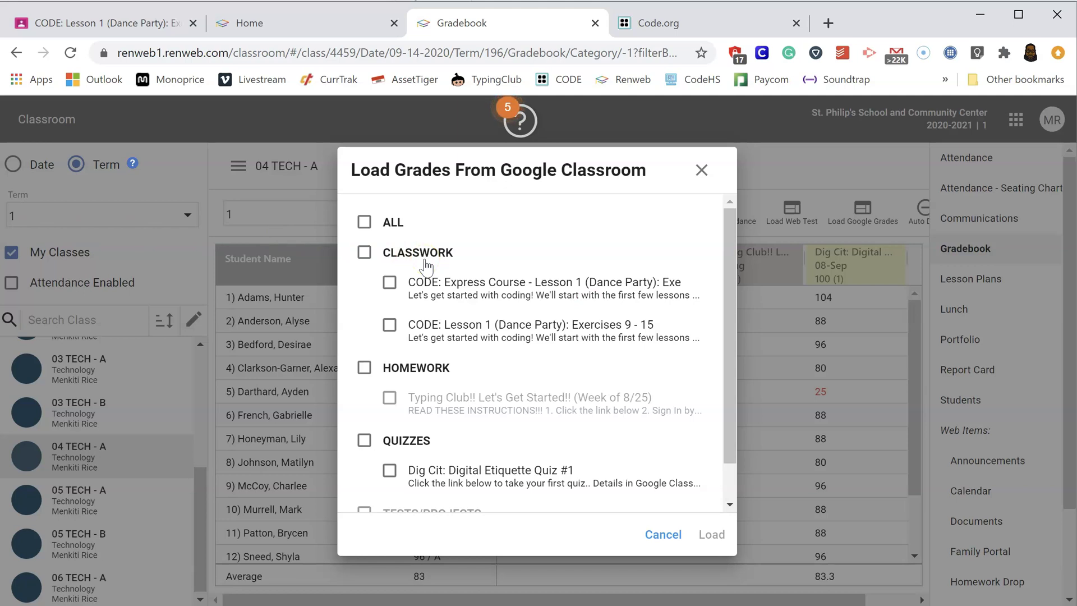
{"action": "left_click", "coordinate": [364, 221]}
{"action": "left_click", "coordinate": [711, 537]}
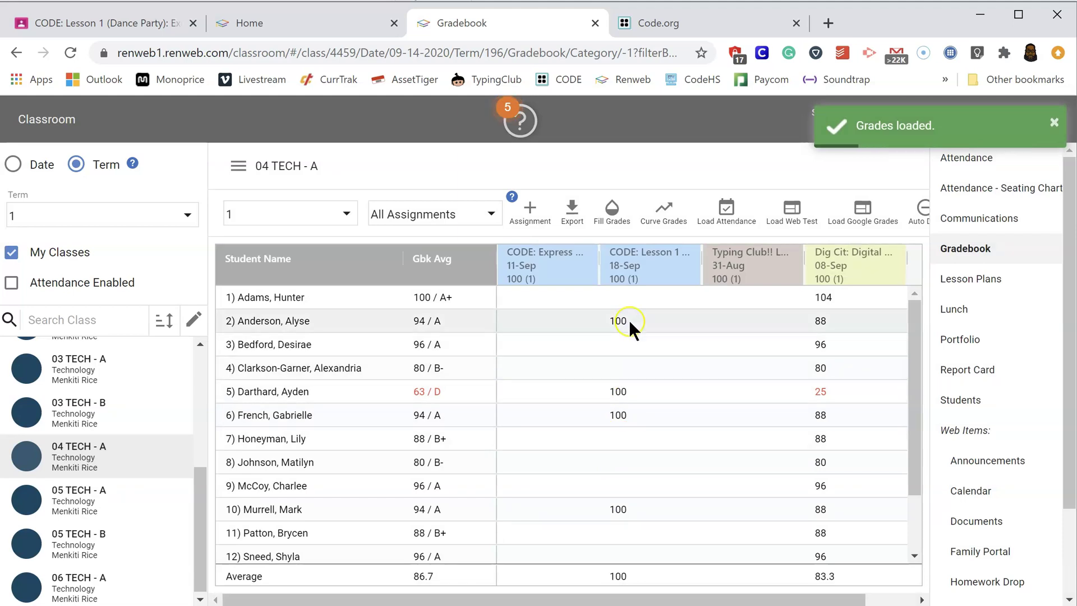
{"action": "left_click", "coordinate": [624, 332]}
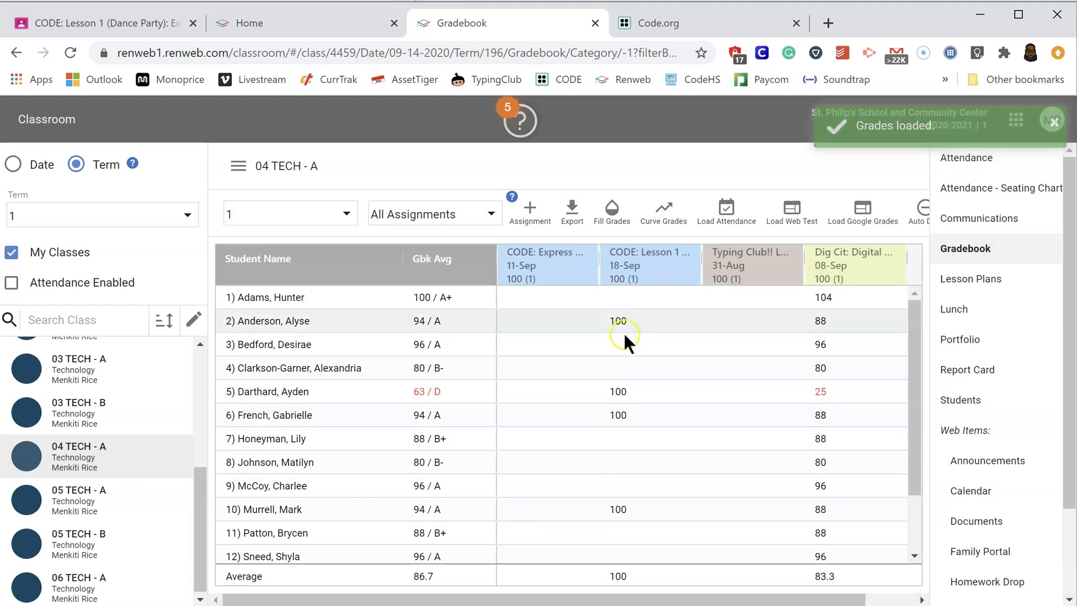
{"action": "left_click", "coordinate": [628, 509]}
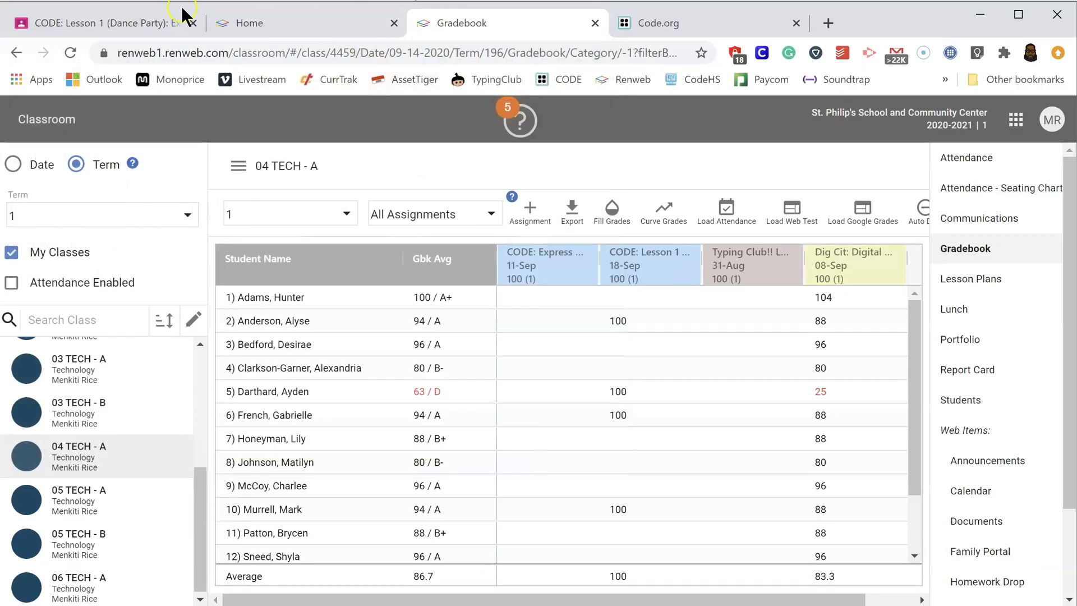
Compare the Google Classroom instructions of "CODE: Lesson 1 (Dance Party): Exercises 9 - 15" with the assignment details in the FACTS gradebook.
{"action": "left_click", "coordinate": [114, 21]}
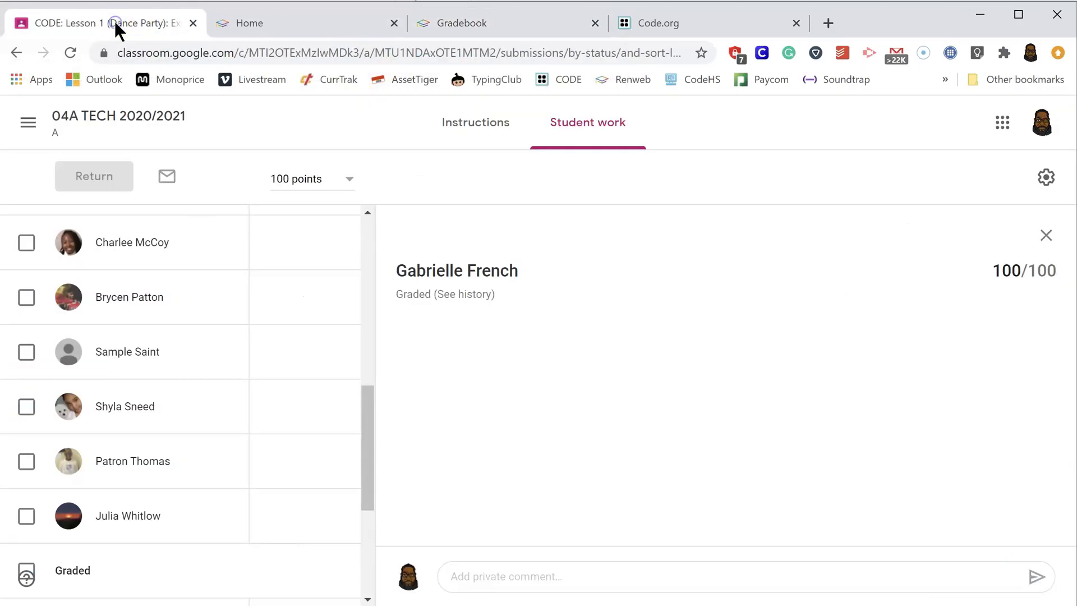
{"action": "left_click", "coordinate": [483, 133]}
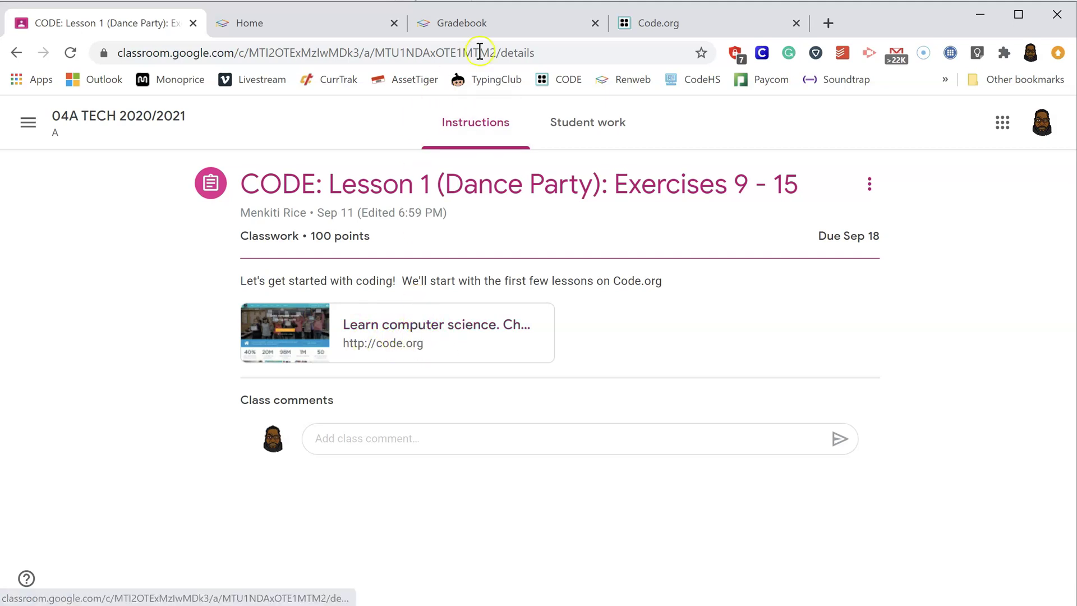
{"action": "left_click", "coordinate": [487, 25]}
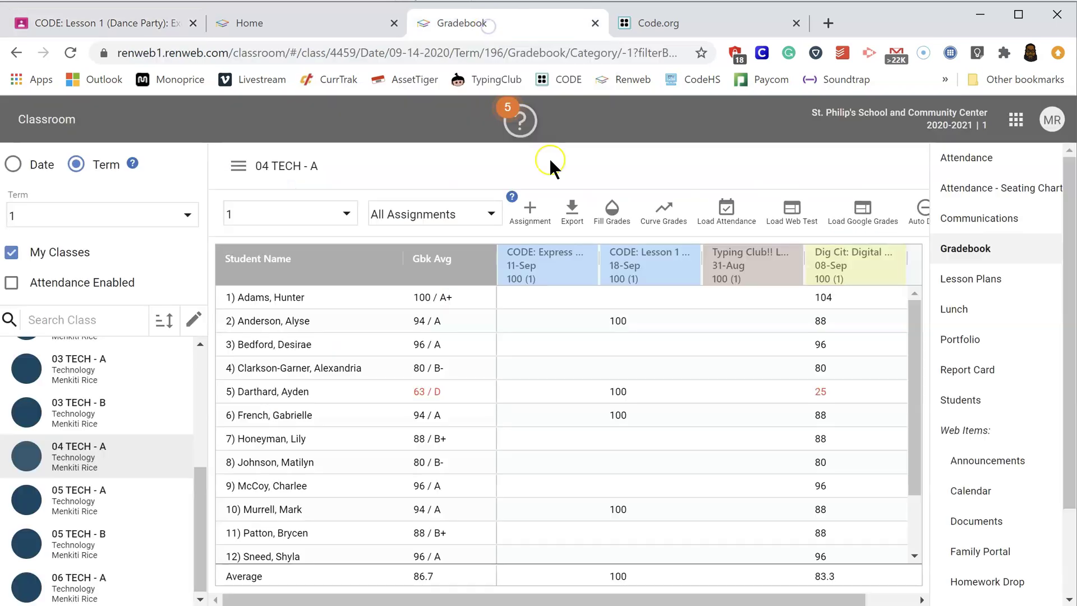
{"action": "left_click", "coordinate": [648, 271]}
{"action": "scroll", "coordinate": [665, 344], "scroll_direction": "down", "scroll_amount": 1}
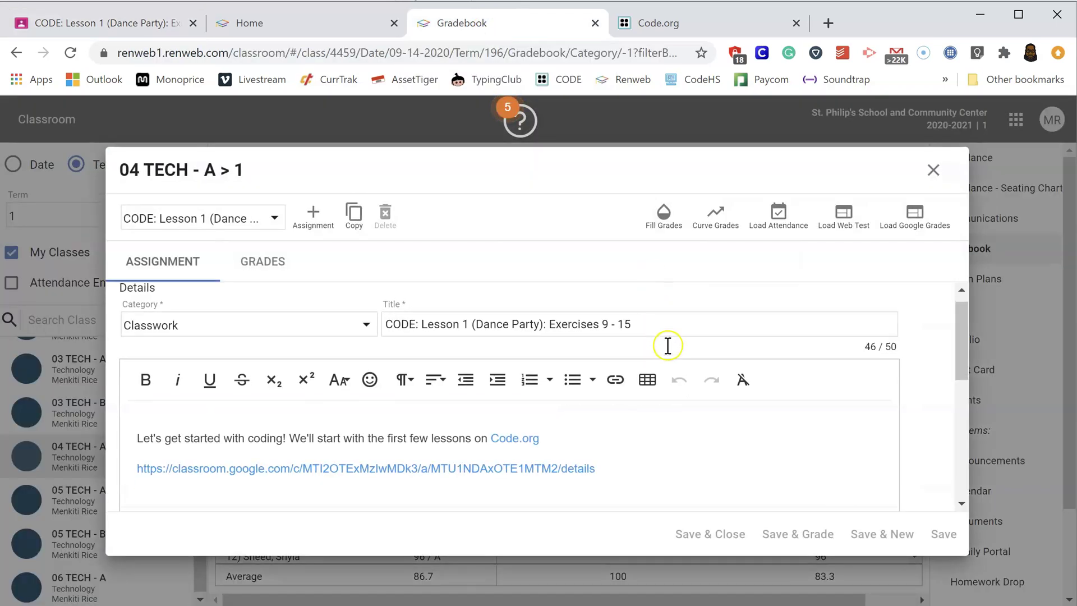
{"action": "scroll", "coordinate": [695, 373], "scroll_direction": "up", "scroll_amount": 1}
{"action": "scroll", "coordinate": [708, 387], "scroll_direction": "down", "scroll_amount": 1}
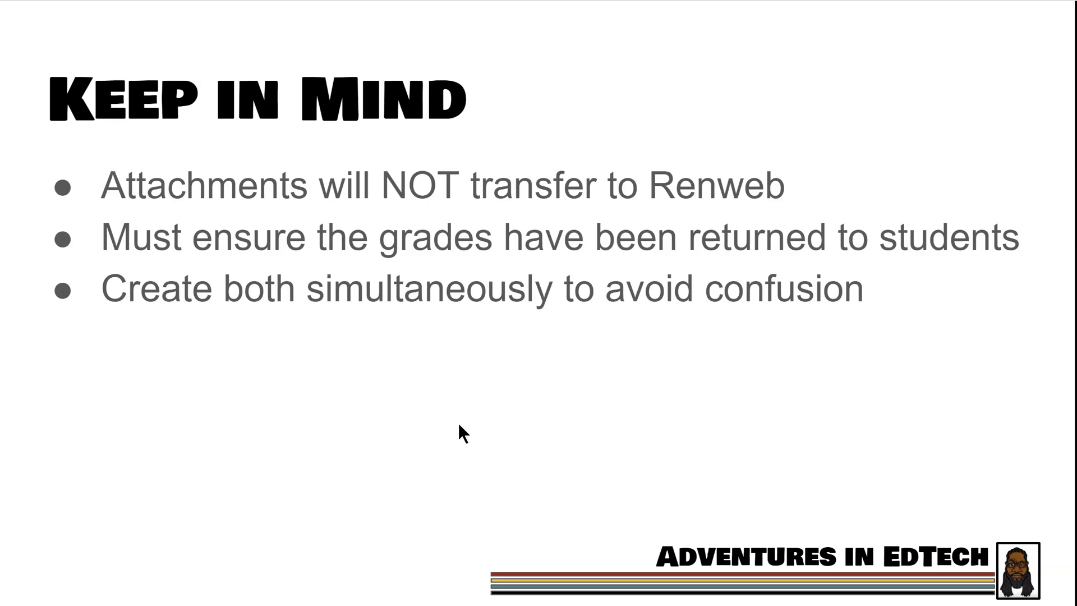
{"action": "left_click", "coordinate": [430, 406]}
{"action": "mouse_move", "coordinate": [161, 523]}
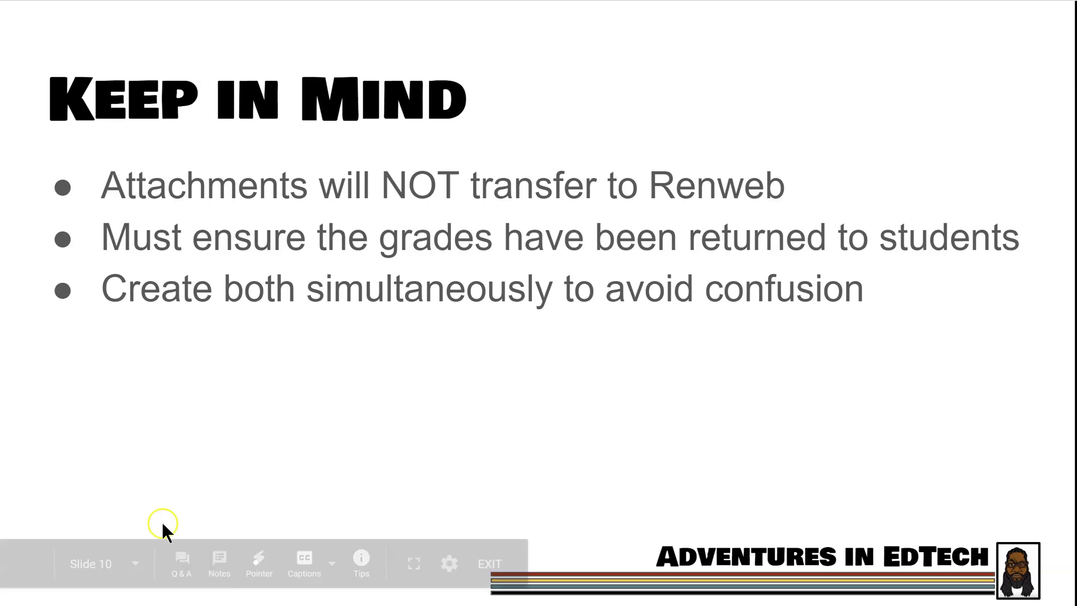